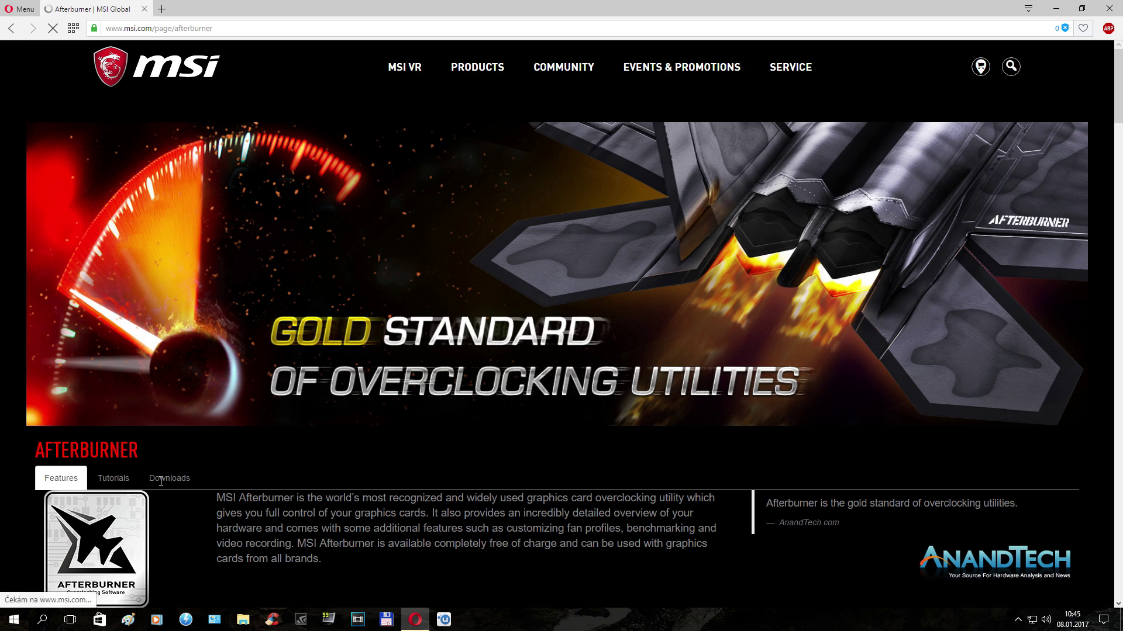
# Step: Download MSI Afterburner from the page's downloads section and save MSIAfterburnerSetup as a ZIP archive on the desktop
pyautogui.click(170, 478)
pyautogui.scroll(-3, 296, 493)
pyautogui.click(258, 360)
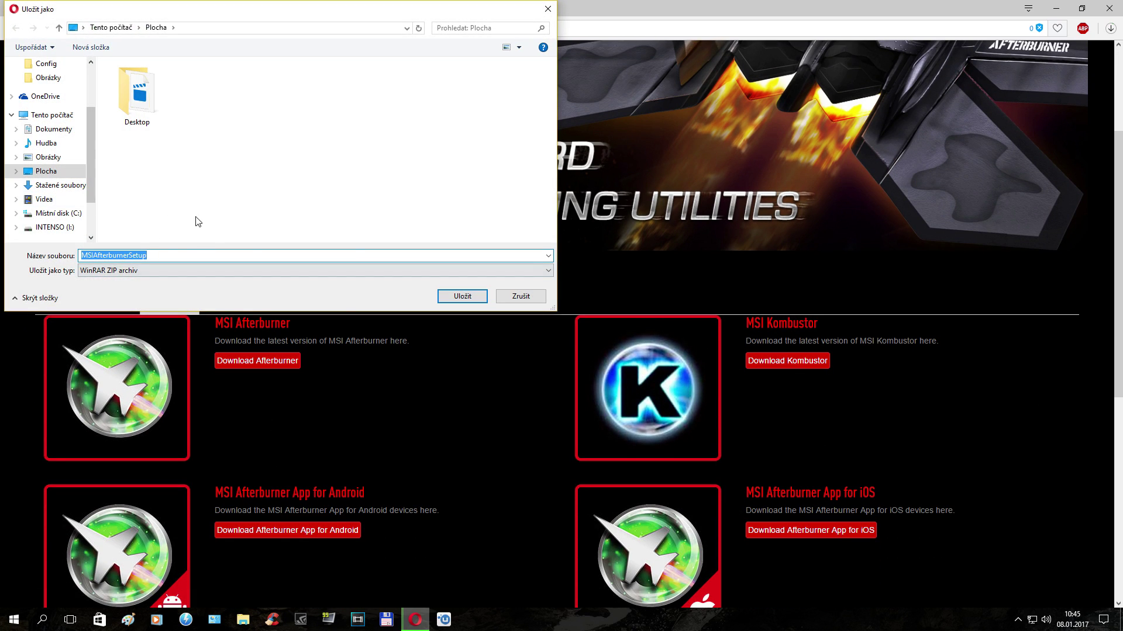
pyautogui.click(461, 297)
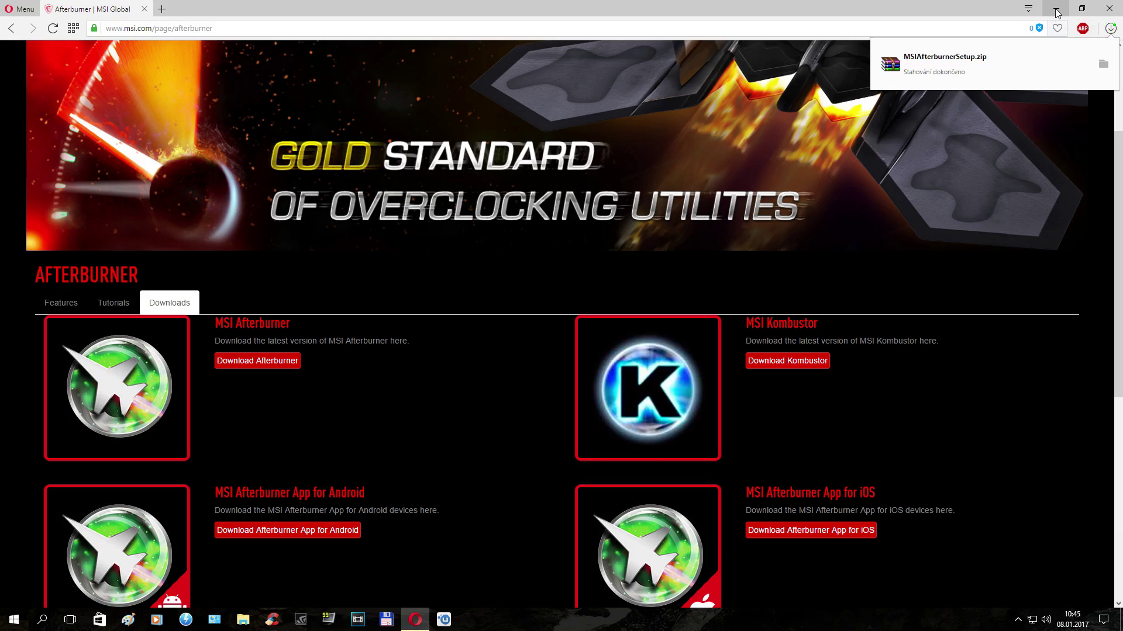
# Step: Open the downloaded archive and its nested MSIAfterburnerSetup430.rar, run MSIAfterburnerSetup430.exe with permission granted, and accept the installer language
pyautogui.click(1056, 10)
pyautogui.press('Return')
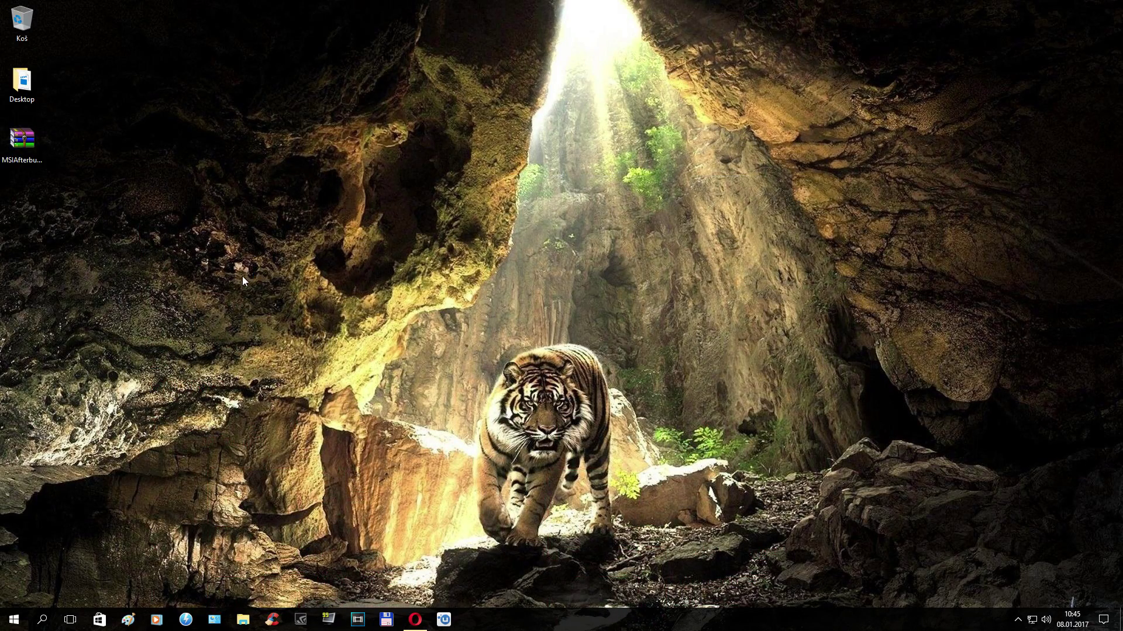
pyautogui.doubleClick(185, 240)
pyautogui.doubleClick(183, 240)
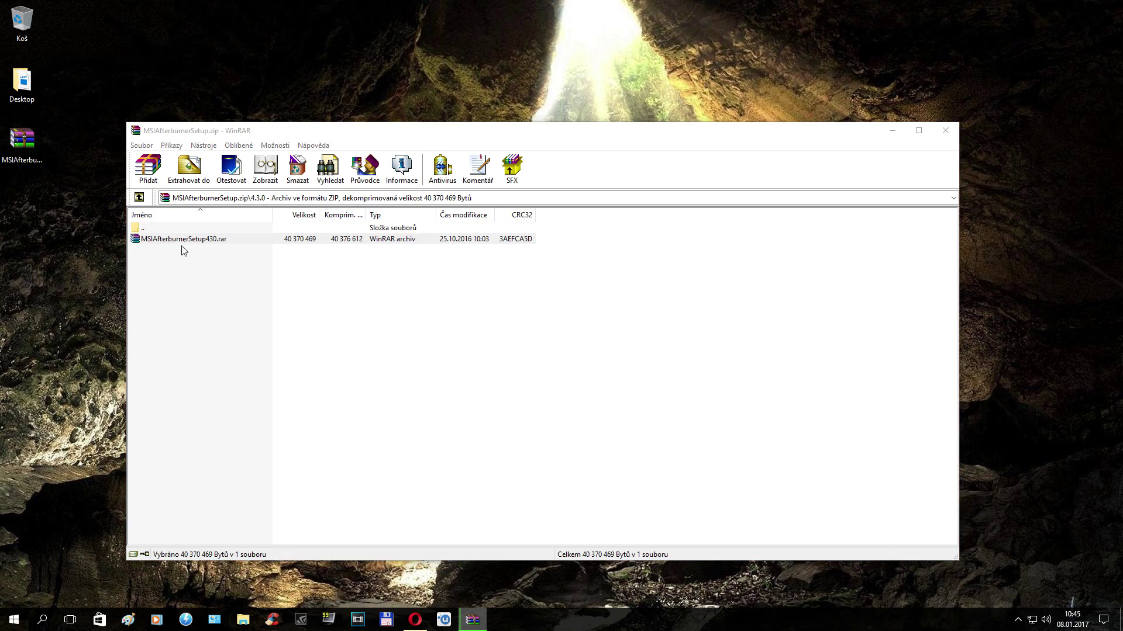
pyautogui.click(204, 238)
pyautogui.doubleClick(202, 237)
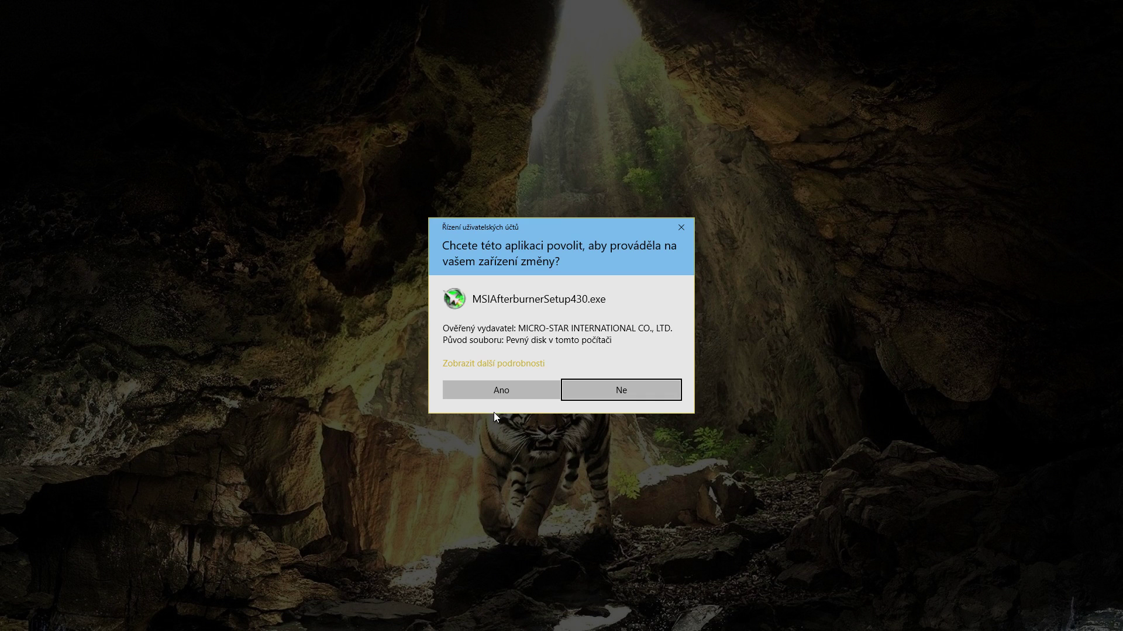
pyautogui.click(477, 390)
pyautogui.click(565, 336)
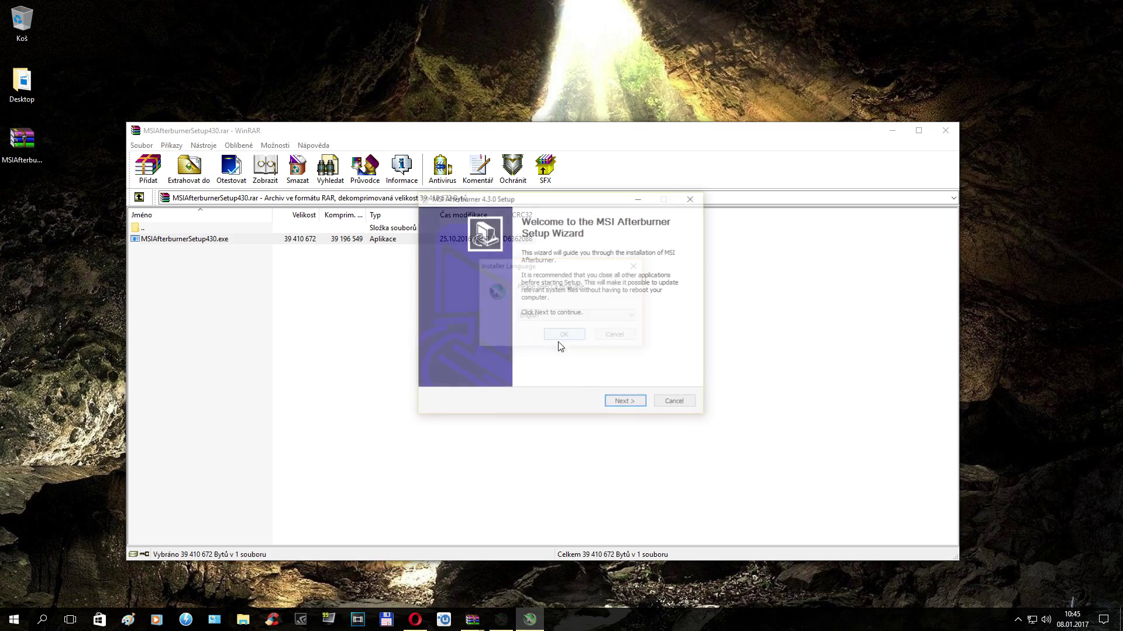
# Step: Accept the licence agreement and go through the setup wizard to start installing MSI Afterburner 4.3.0
pyautogui.click(625, 403)
pyautogui.click(526, 368)
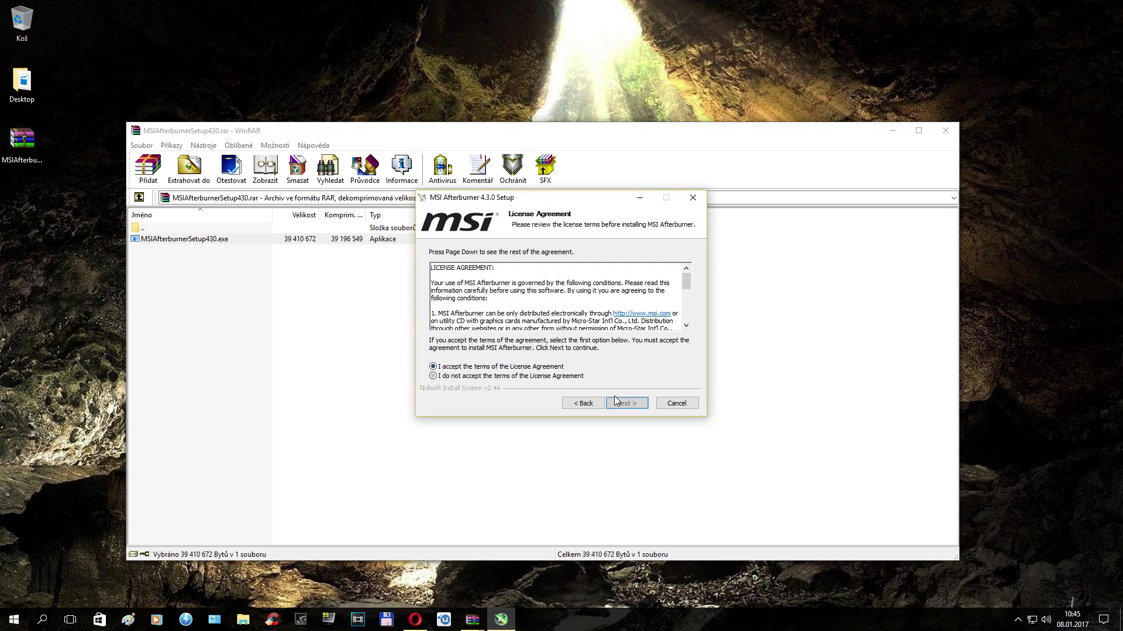
pyautogui.click(626, 403)
pyautogui.click(538, 305)
pyautogui.click(623, 404)
pyautogui.click(622, 404)
pyautogui.click(622, 405)
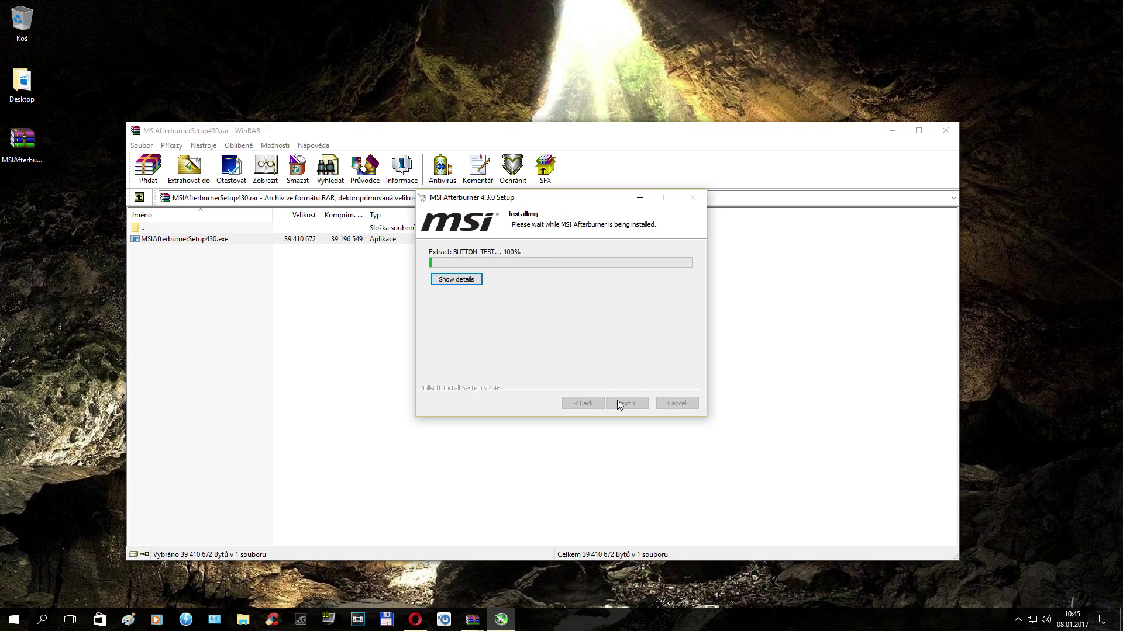
# Step: Close both archive windows and finish the MSI Afterburner setup wizard
pyautogui.click(944, 131)
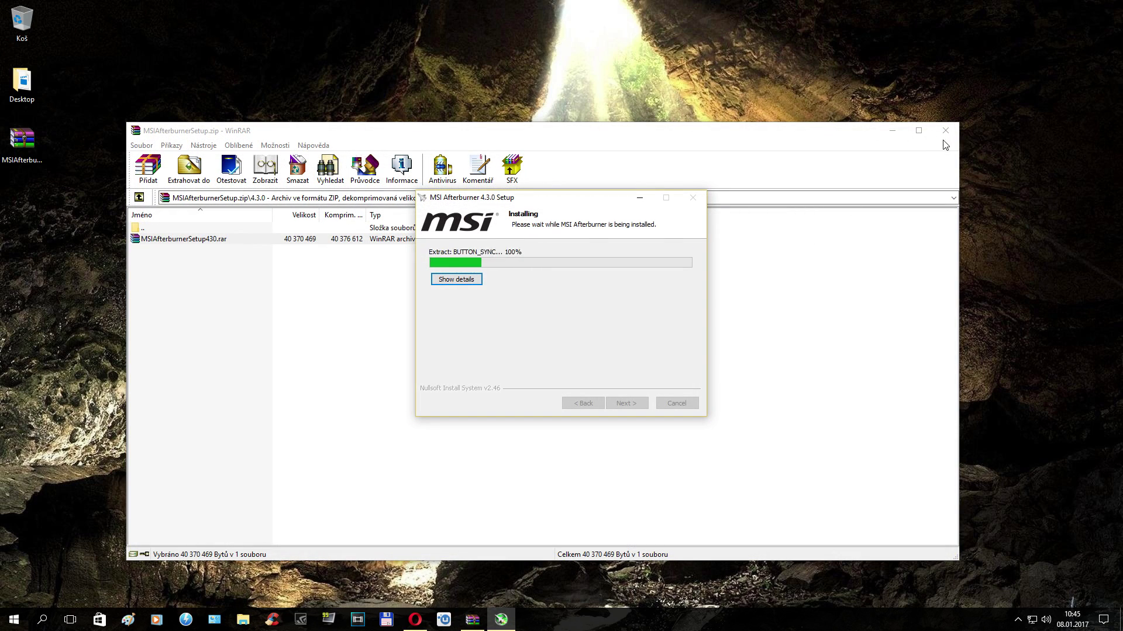
pyautogui.click(946, 131)
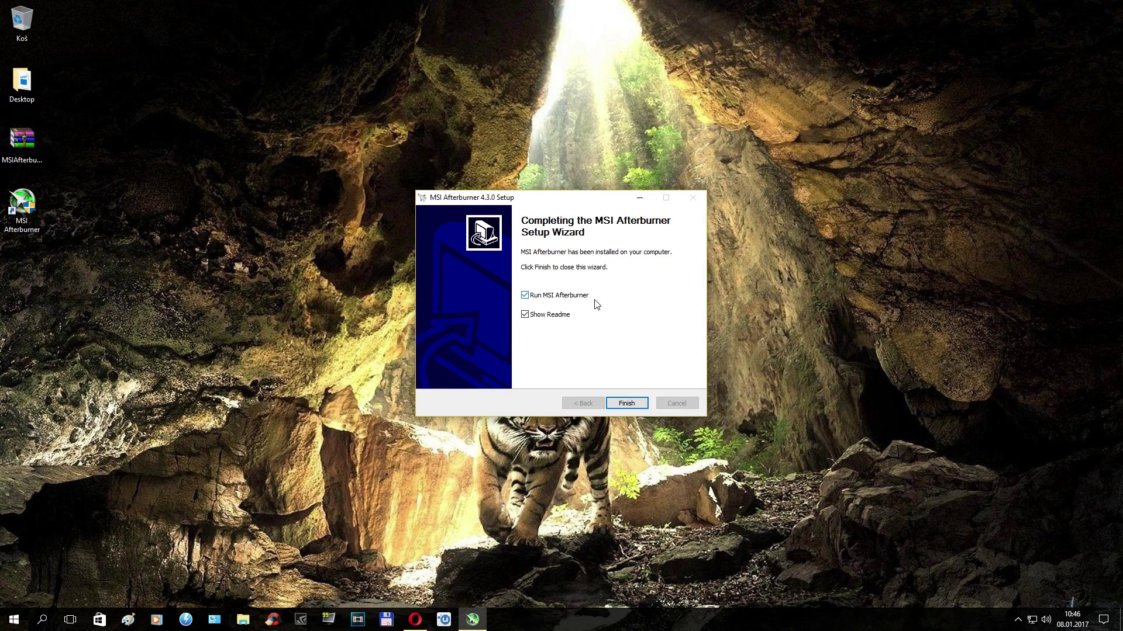
pyautogui.click(627, 403)
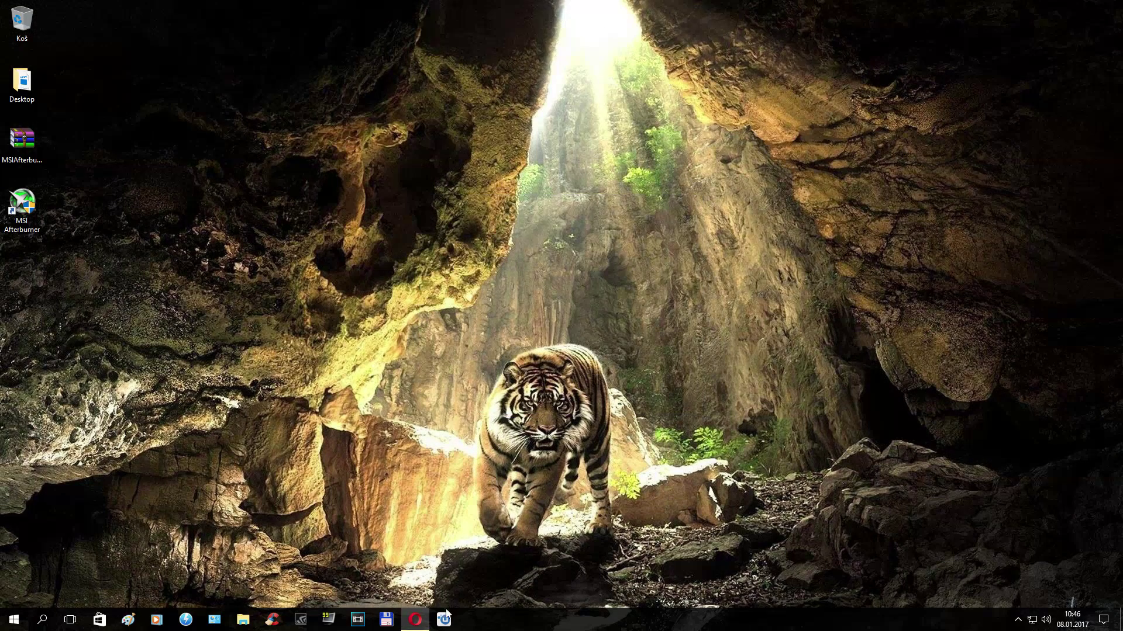
# Step: Switch to the Opera browser, search for rivatuner and open the Guru3D RTSS Rivatuner Statistics Server download page
pyautogui.click(415, 619)
pyautogui.click(315, 29)
pyautogui.write('rivatuner')
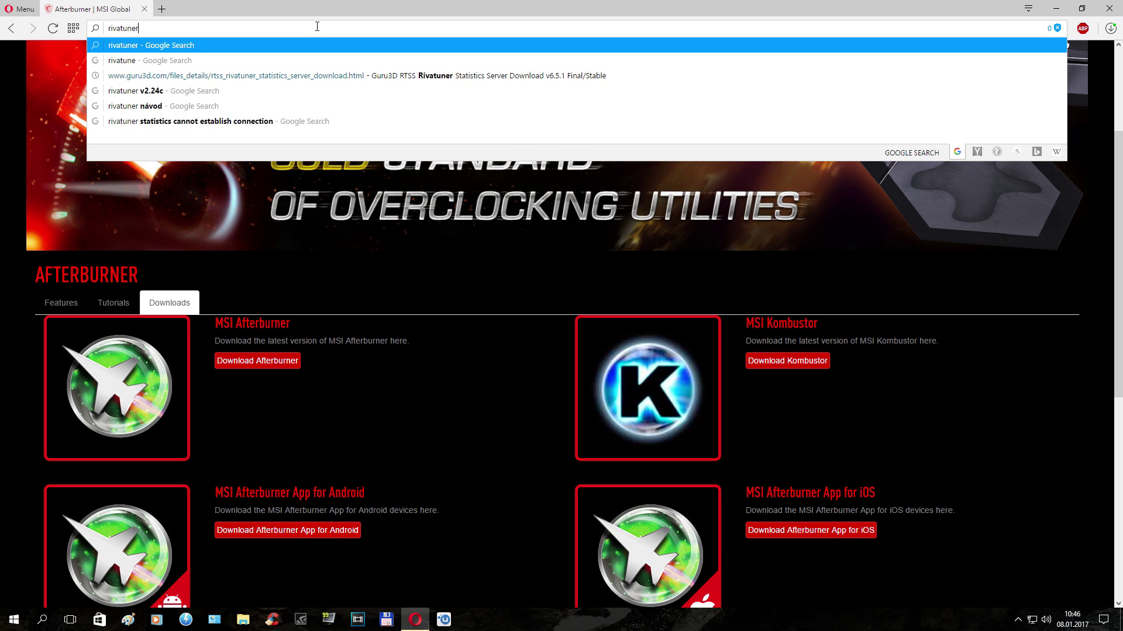
pyautogui.press('Return')
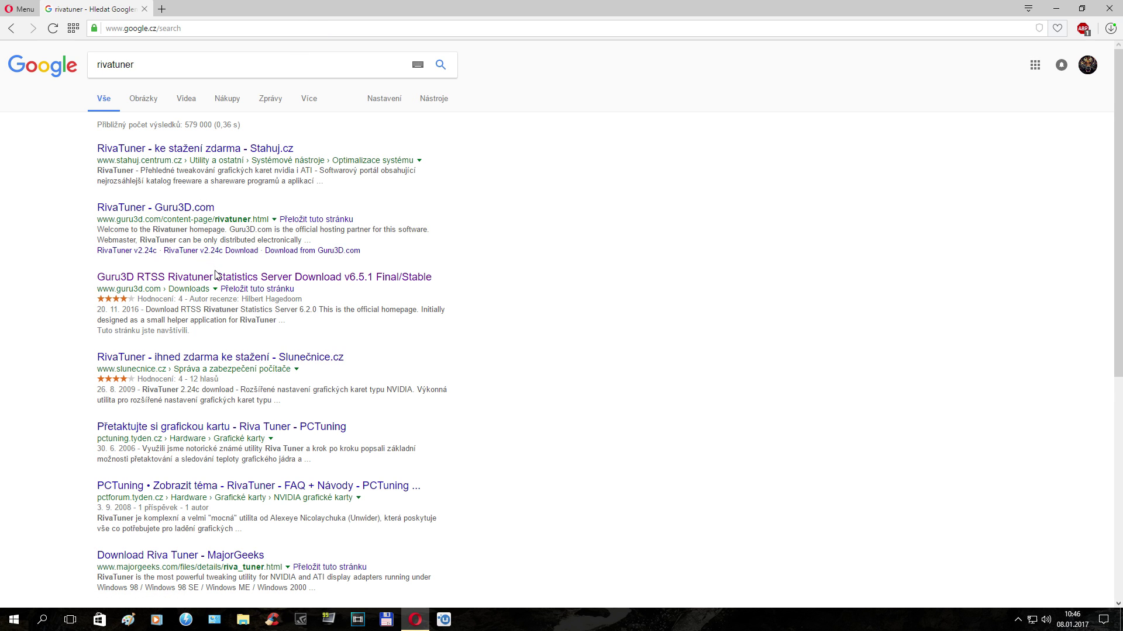
pyautogui.click(260, 277)
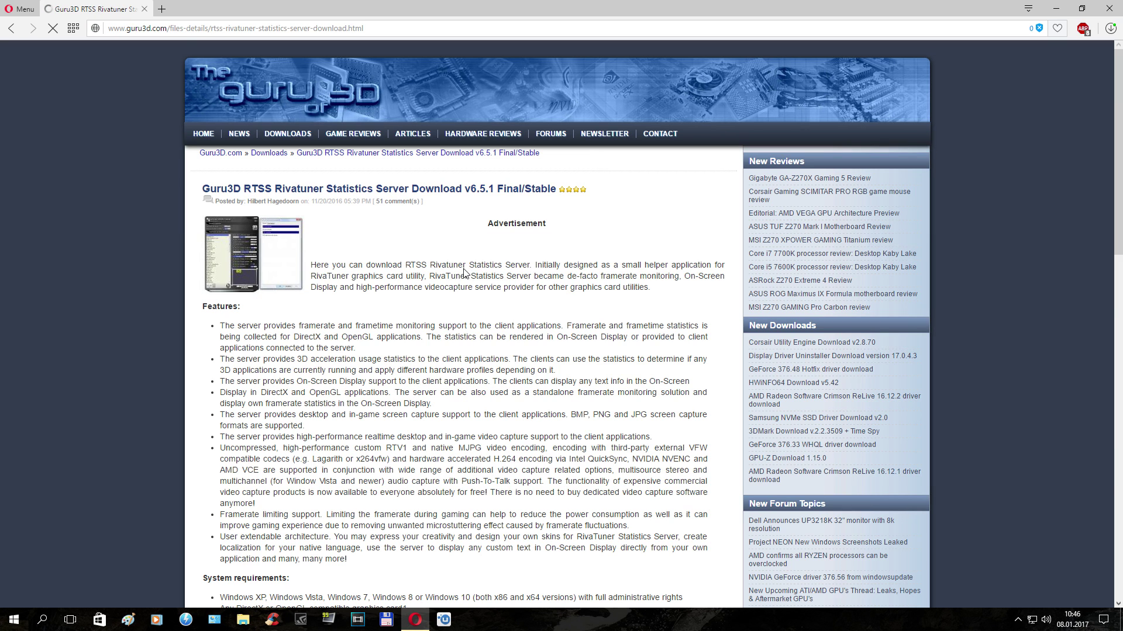
# Step: Download RTSS Rivatuner Statistics Server v6.5.1 and save its RAR archive on the desktop
pyautogui.scroll(-15, 422, 281)
pyautogui.click(283, 478)
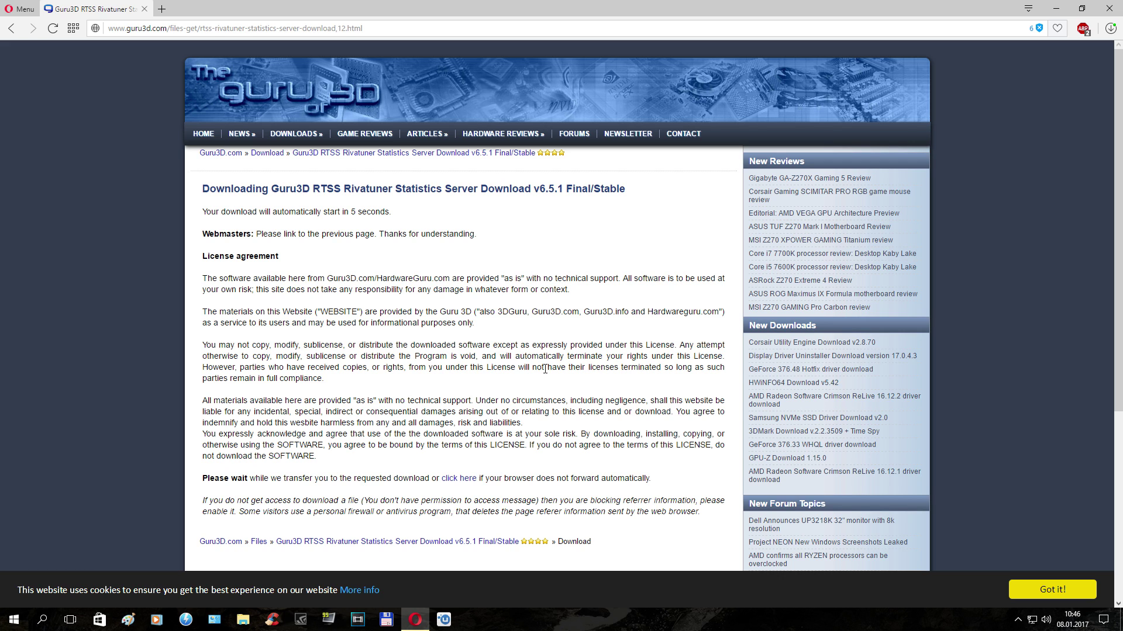
pyautogui.click(476, 299)
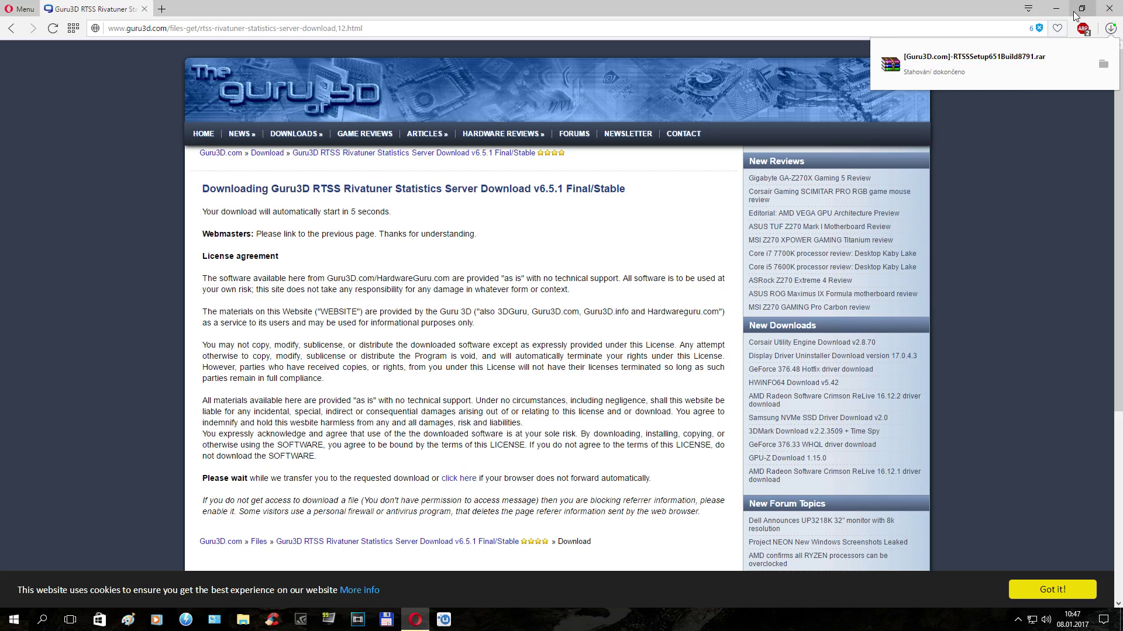
# Step: Open the downloaded Guru3D archive, run RTSSSetup651.exe with permission granted, and accept the installer language
pyautogui.click(1056, 8)
pyautogui.doubleClick(23, 263)
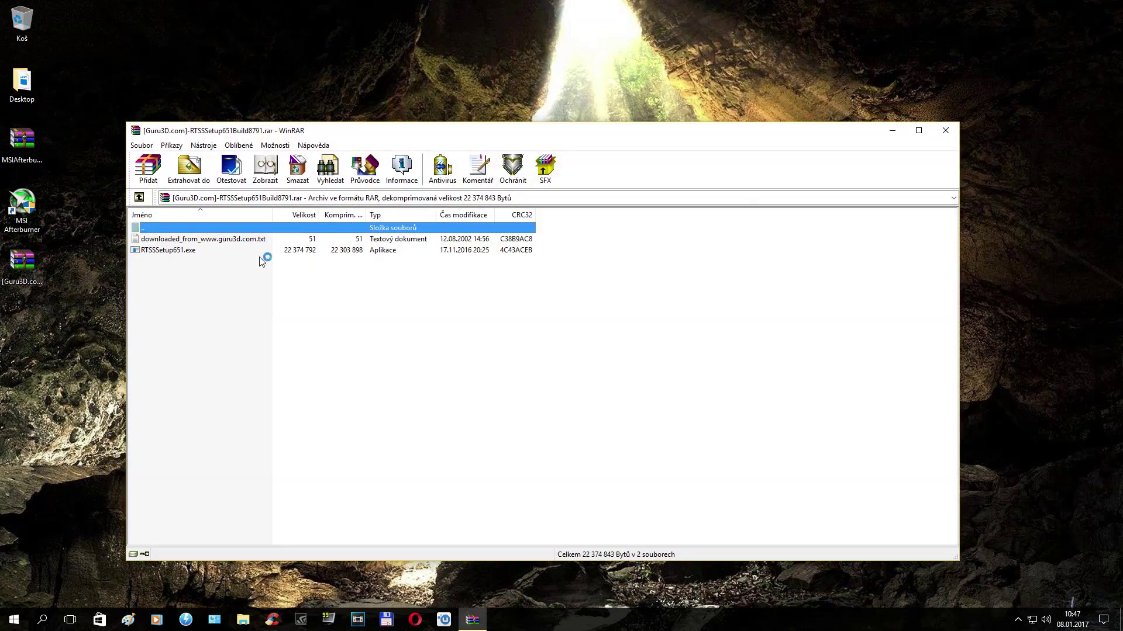
pyautogui.doubleClick(196, 250)
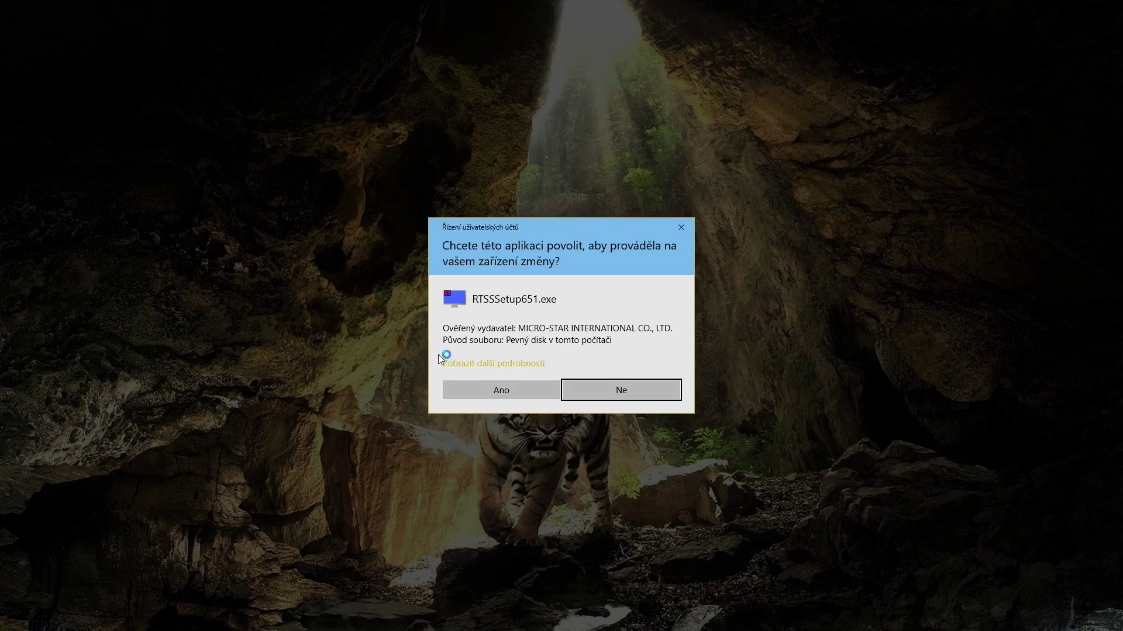
pyautogui.click(529, 398)
pyautogui.click(549, 336)
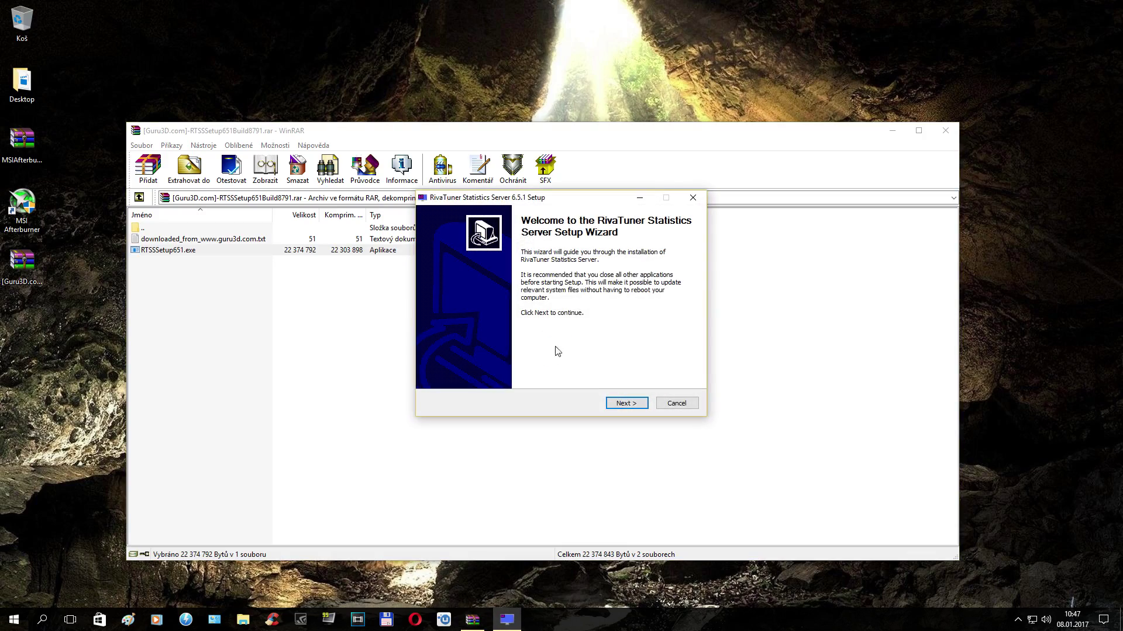
# Step: Accept the licence agreement, install RivaTuner Statistics Server 6.5.1, finish the wizard and close the archive
pyautogui.click(639, 402)
pyautogui.click(548, 368)
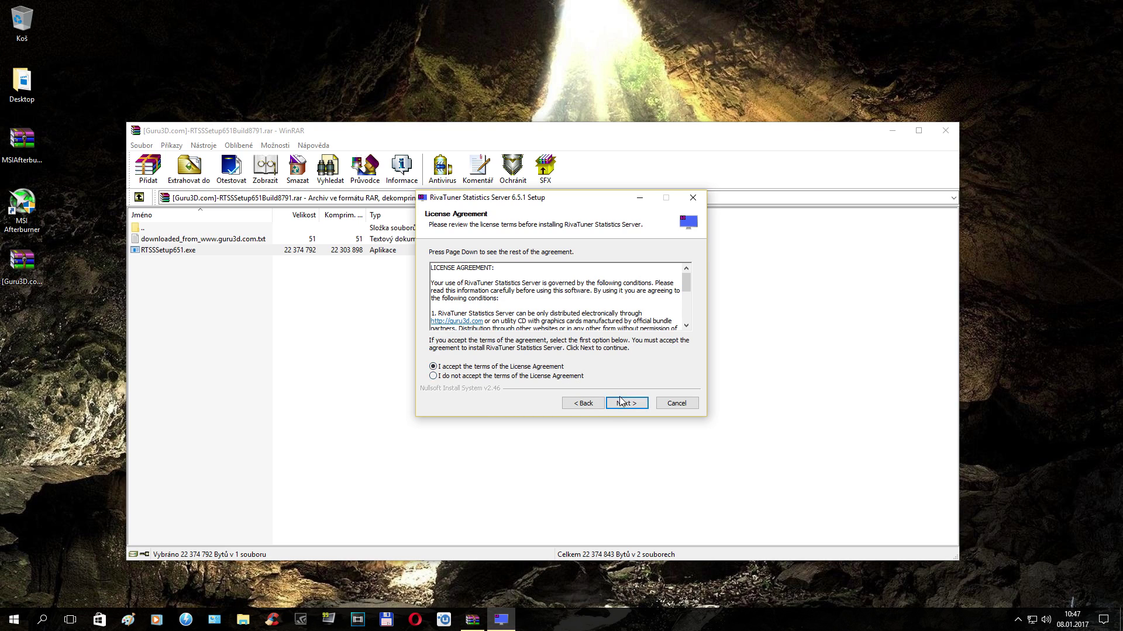
pyautogui.click(624, 403)
pyautogui.click(624, 403)
pyautogui.click(623, 402)
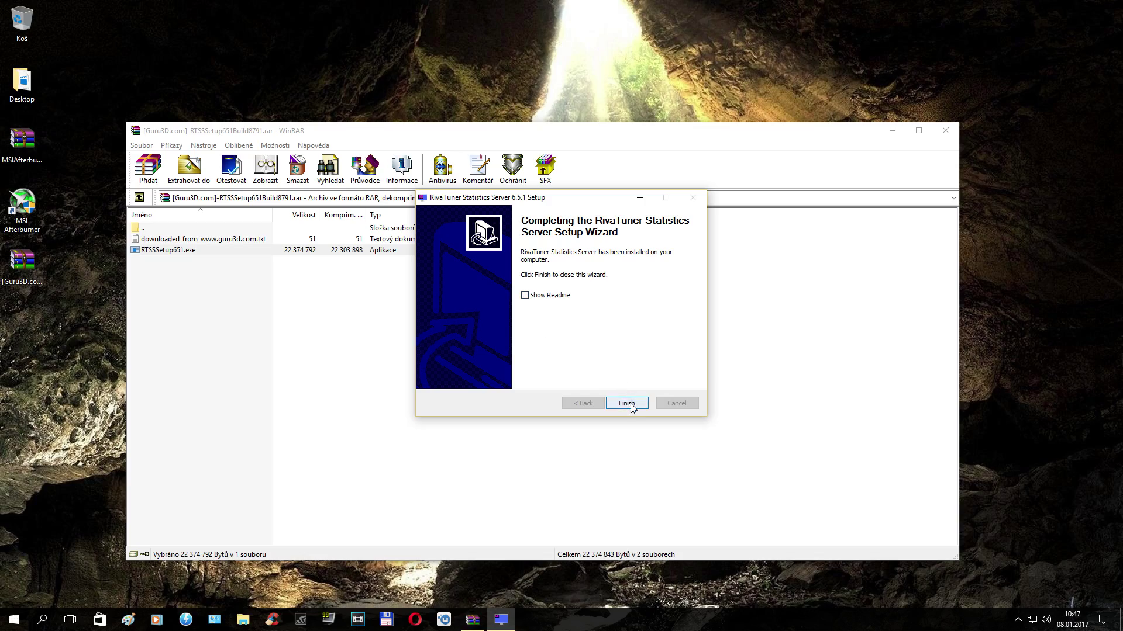
pyautogui.click(627, 402)
pyautogui.click(946, 131)
# Step: Launch MSI Afterburner from the desktop and apply the MSI Gaming Afterburner skin by Drerex Design
pyautogui.doubleClick(22, 205)
pyautogui.click(510, 391)
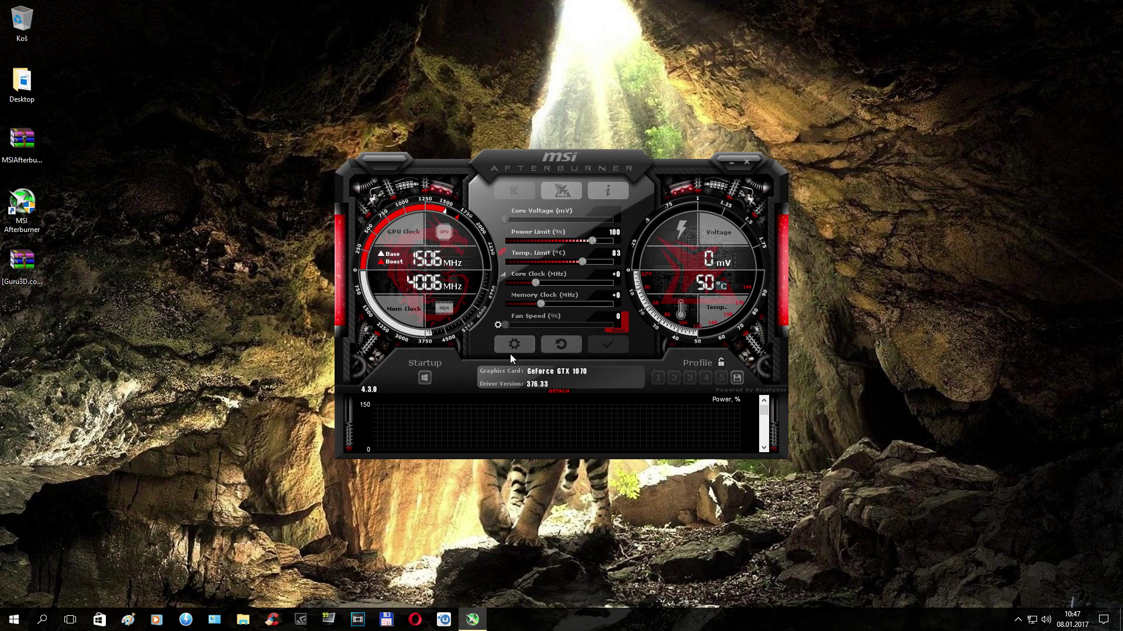
pyautogui.click(514, 346)
pyautogui.click(577, 184)
pyautogui.click(577, 184)
pyautogui.click(577, 184)
pyautogui.click(577, 184)
pyautogui.click(496, 184)
pyautogui.click(459, 357)
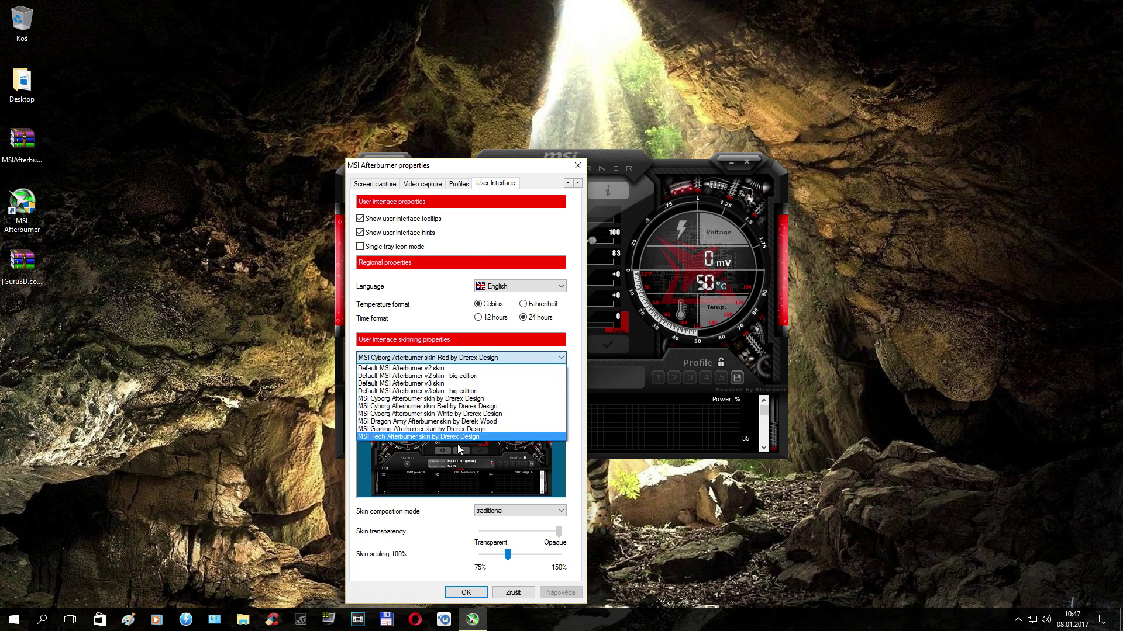
pyautogui.click(455, 429)
pyautogui.click(475, 593)
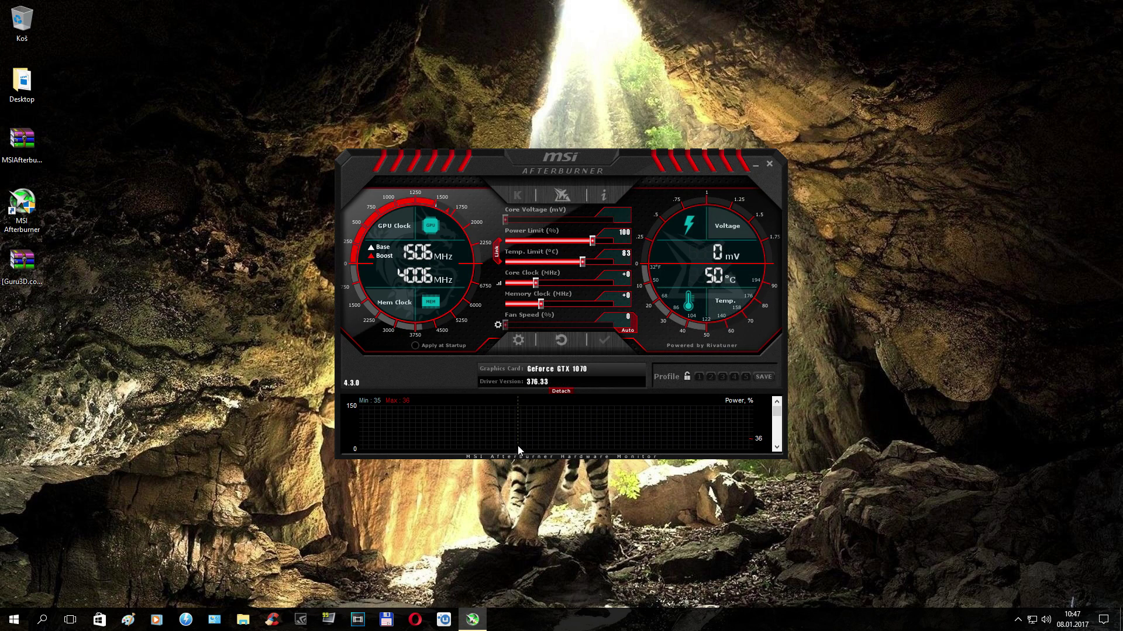
# Step: In the hardware monitoring properties, enable Show in On-Screen Display for GPU temperature and GPU usage
pyautogui.click(520, 341)
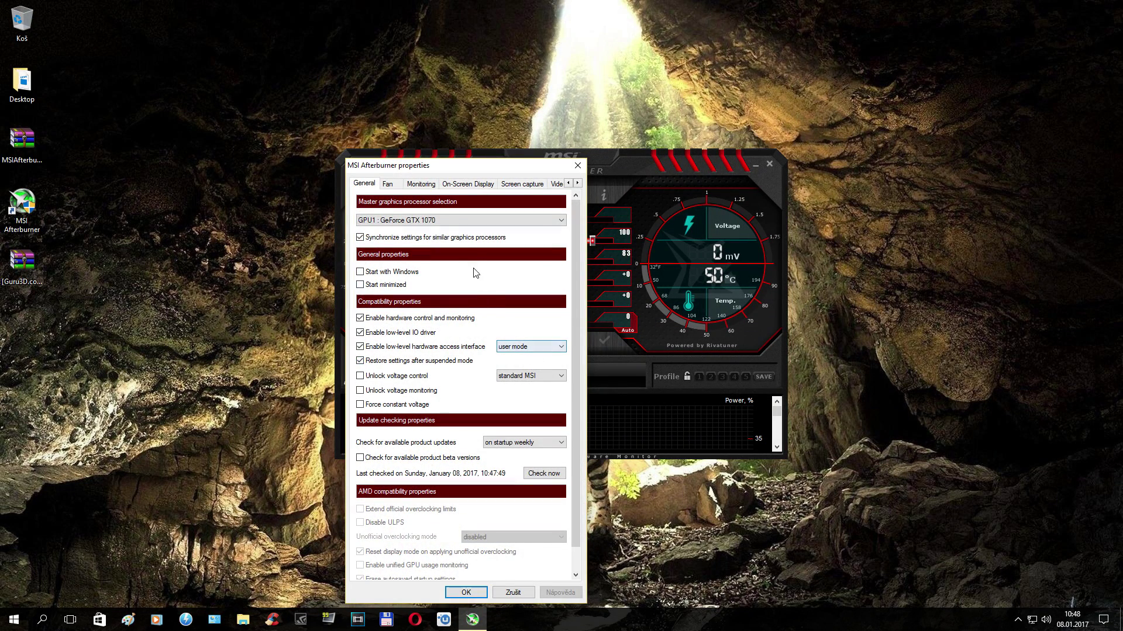
pyautogui.click(419, 184)
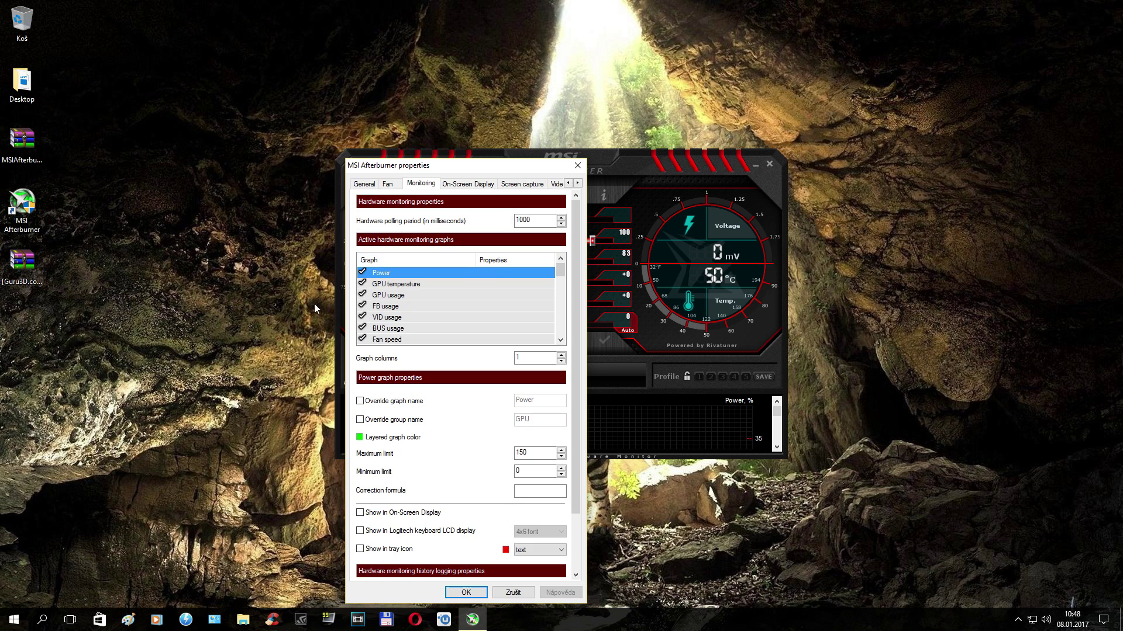
pyautogui.click(409, 285)
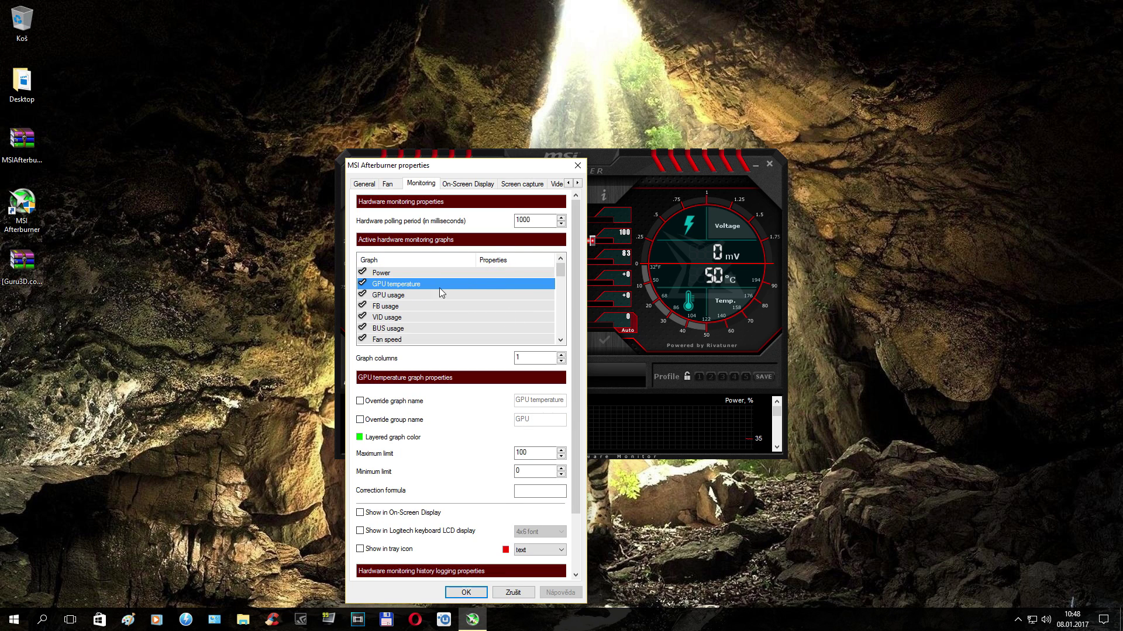
pyautogui.click(428, 298)
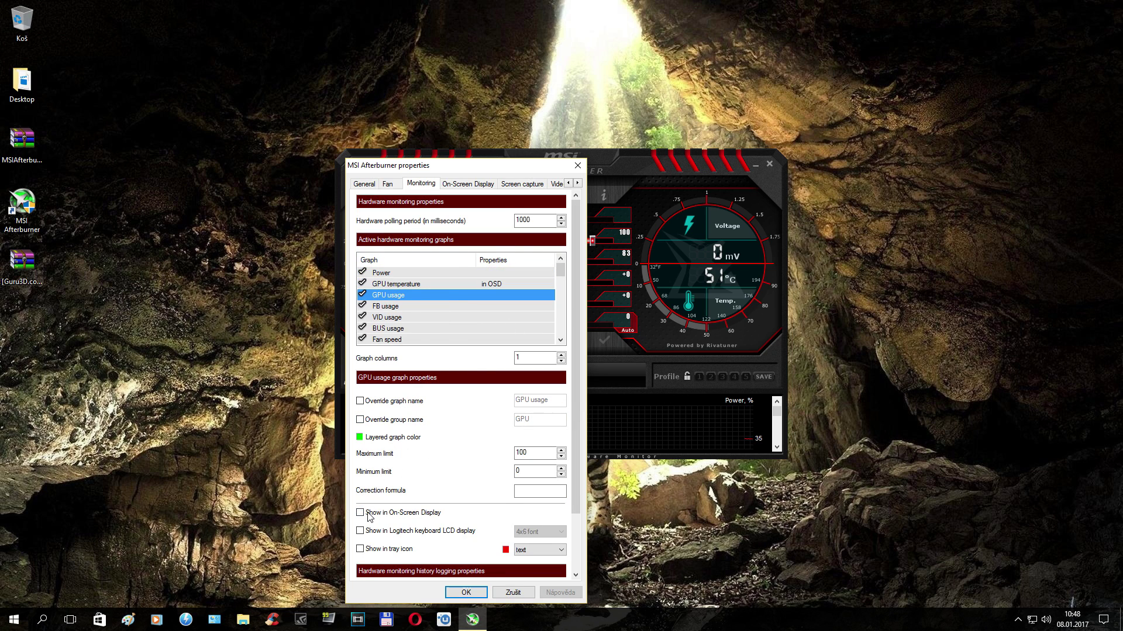
# Step: Activate the Framerate graph and enable Show in On-Screen Display for both Memory usage and Framerate
pyautogui.click(560, 340)
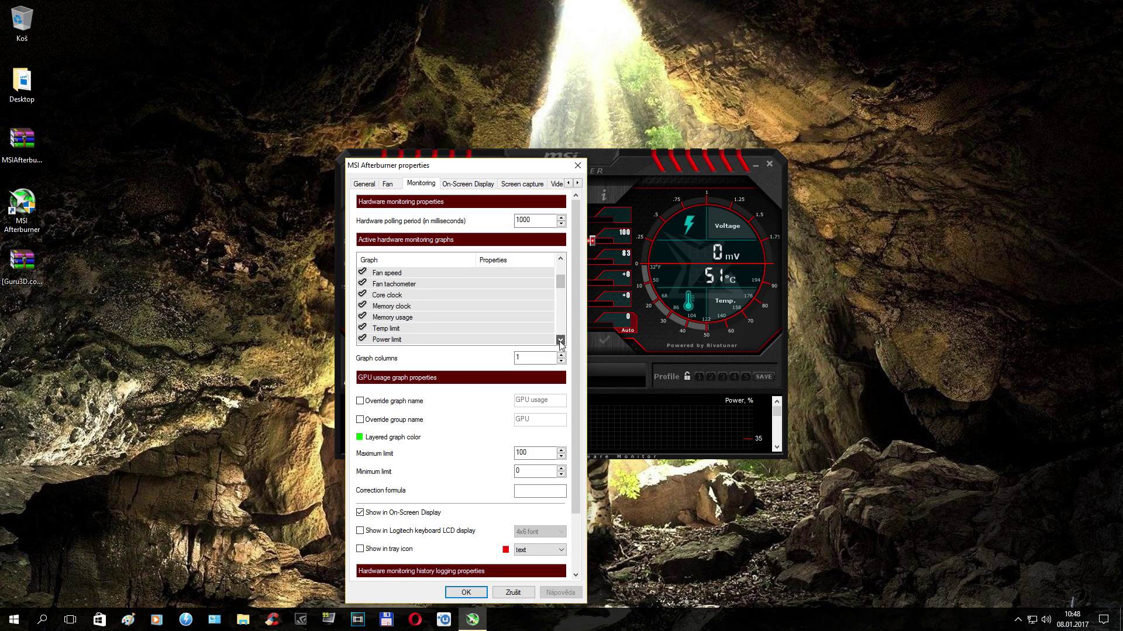
pyautogui.click(380, 307)
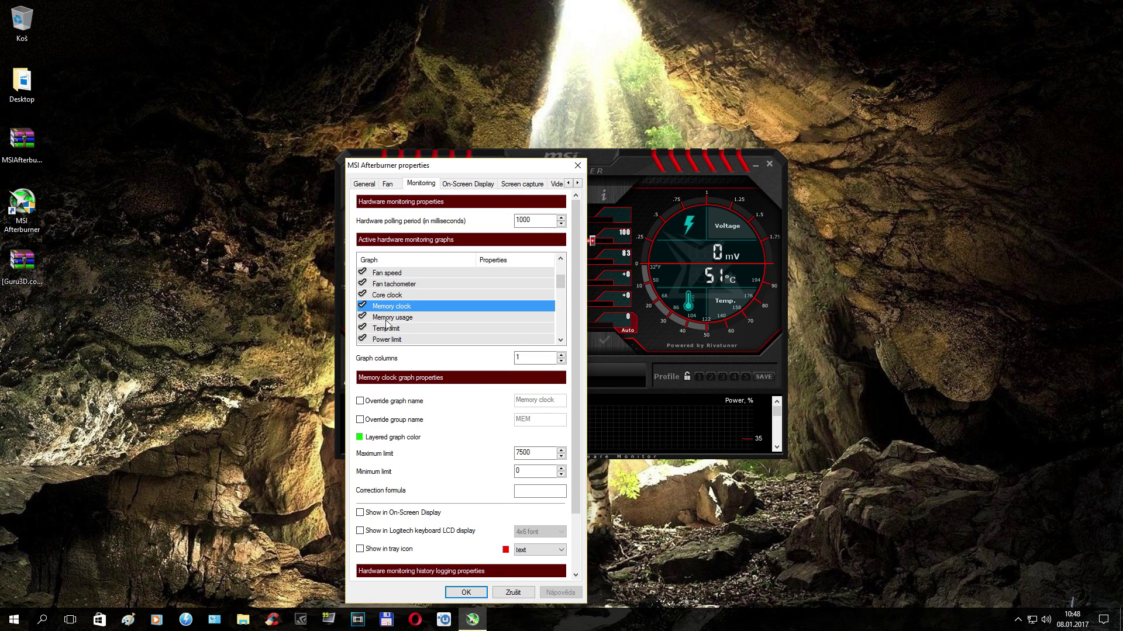
pyautogui.click(403, 319)
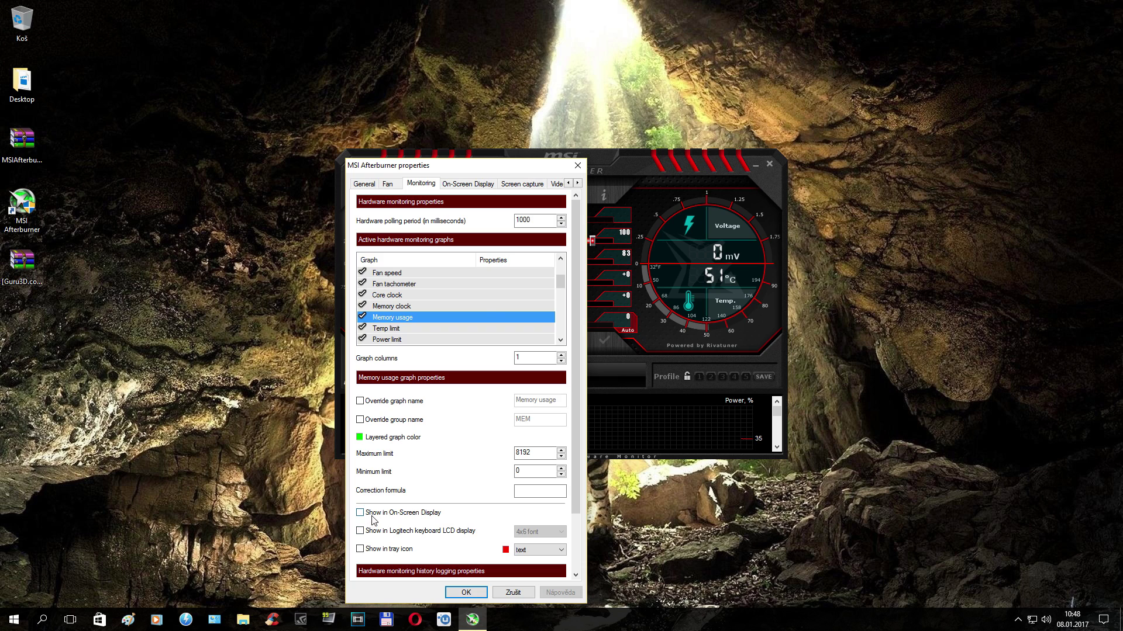
pyautogui.click(560, 340)
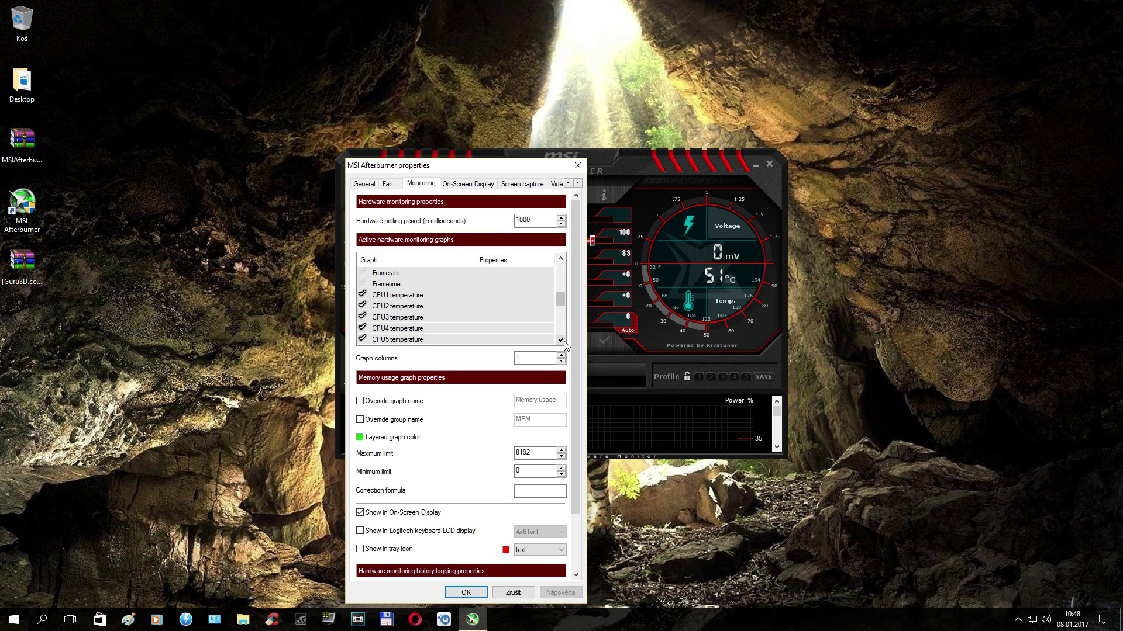
pyautogui.click(400, 273)
pyautogui.click(361, 273)
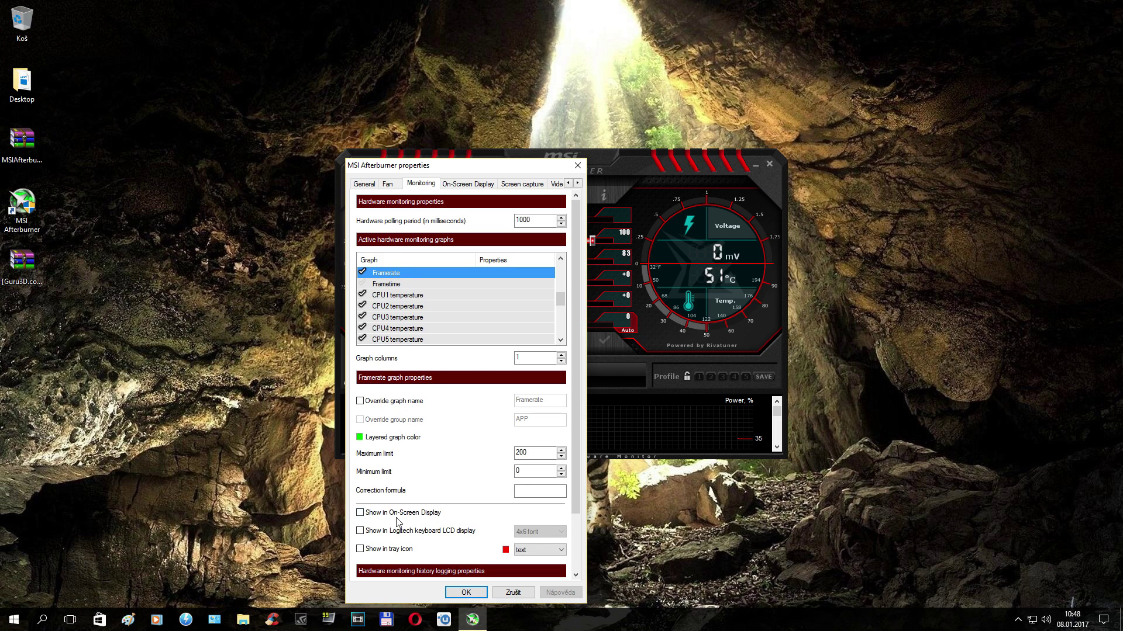
# Step: Enable Show in On-Screen Display for the CPU temperature and overall CPU usage graphs
pyautogui.click(560, 341)
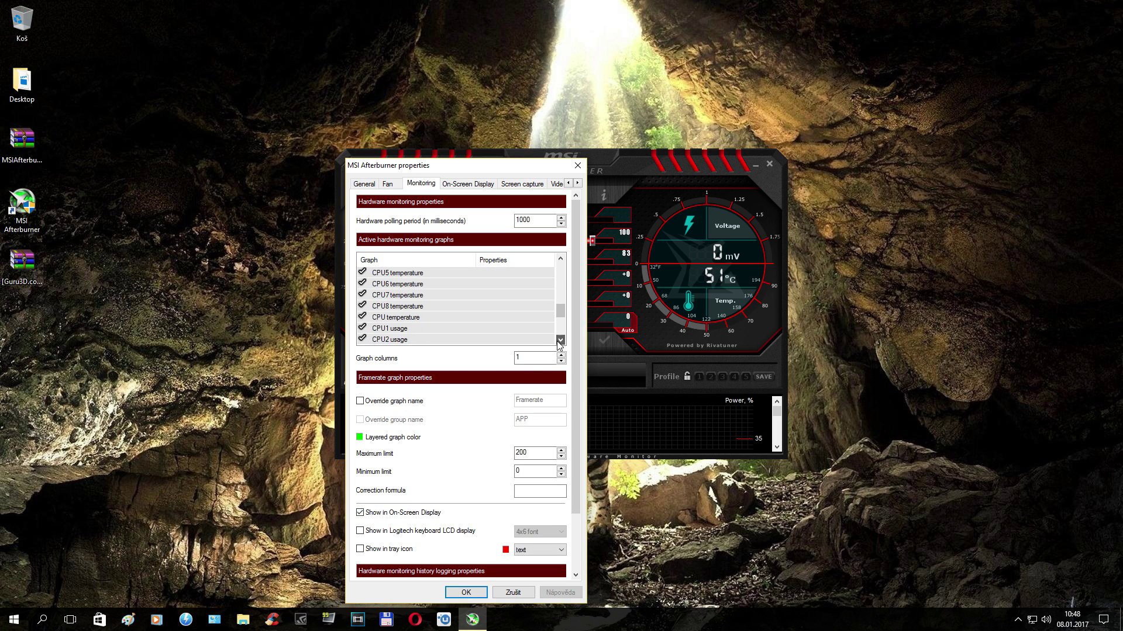
pyautogui.click(393, 318)
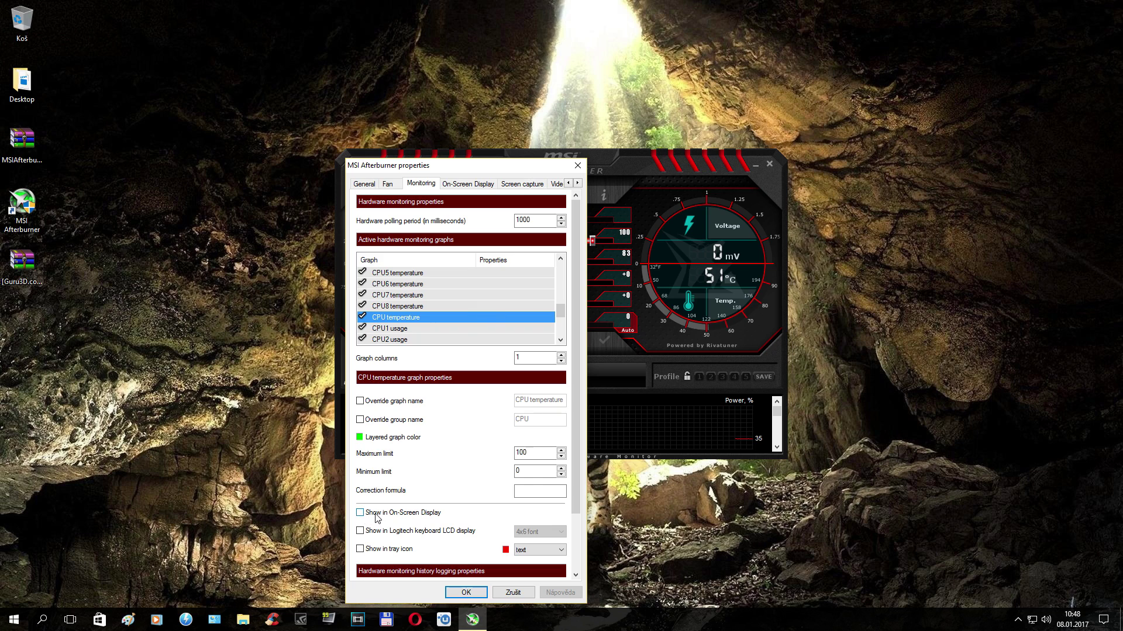
pyautogui.click(559, 340)
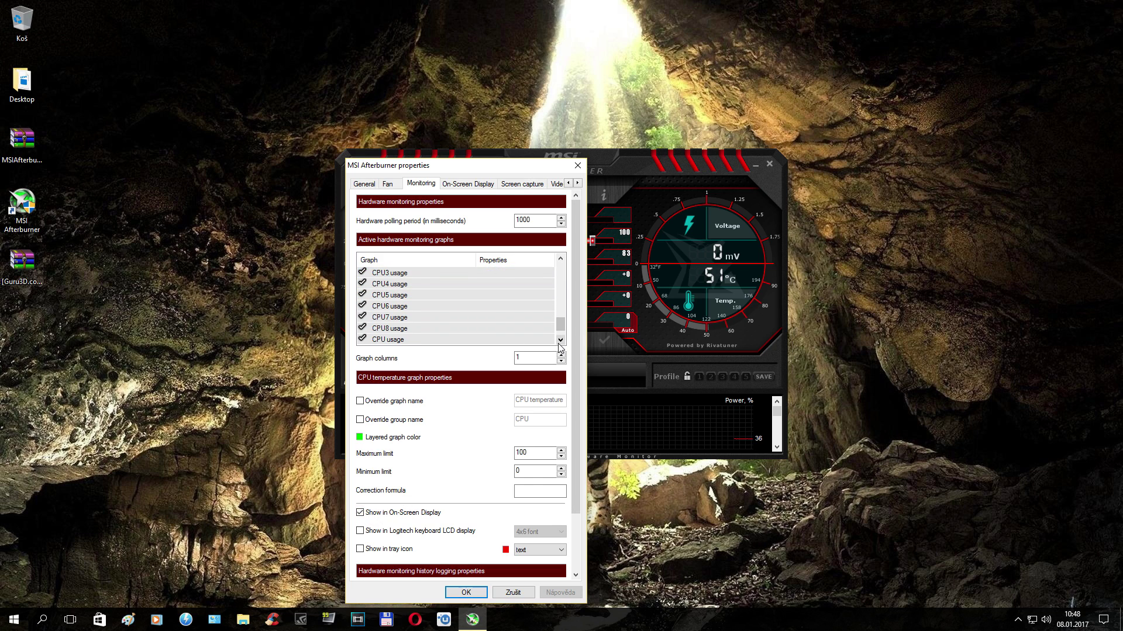
pyautogui.click(491, 340)
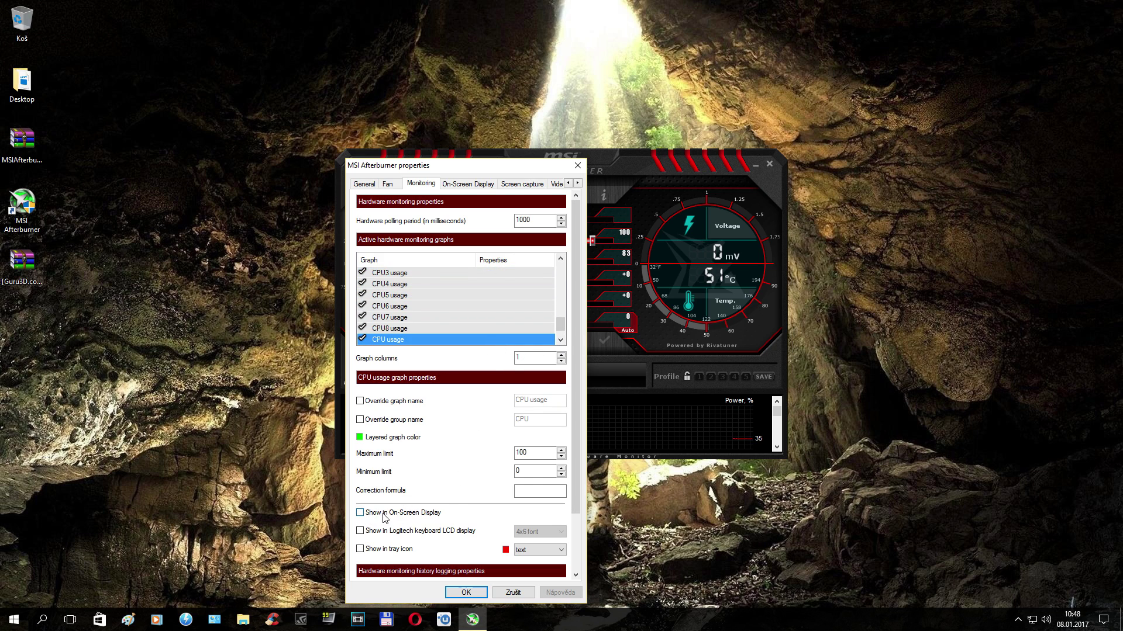
# Step: Enable Show in On-Screen Display for RAM usage, apply the monitoring properties and minimize MSI Afterburner
pyautogui.click(561, 341)
pyautogui.click(560, 340)
pyautogui.click(405, 328)
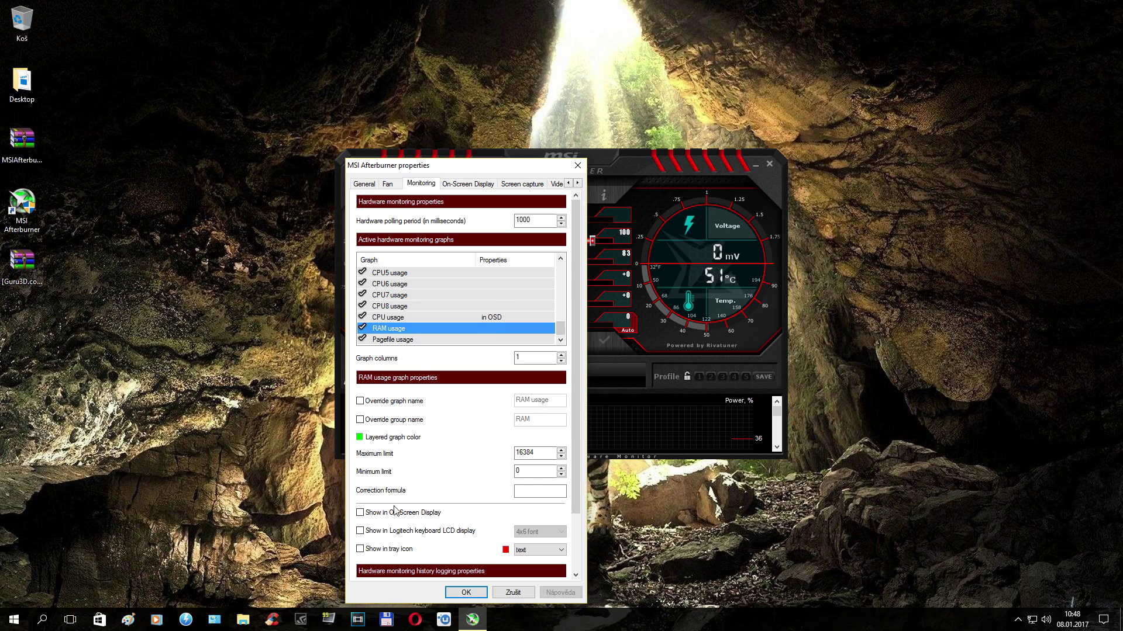
pyautogui.click(466, 592)
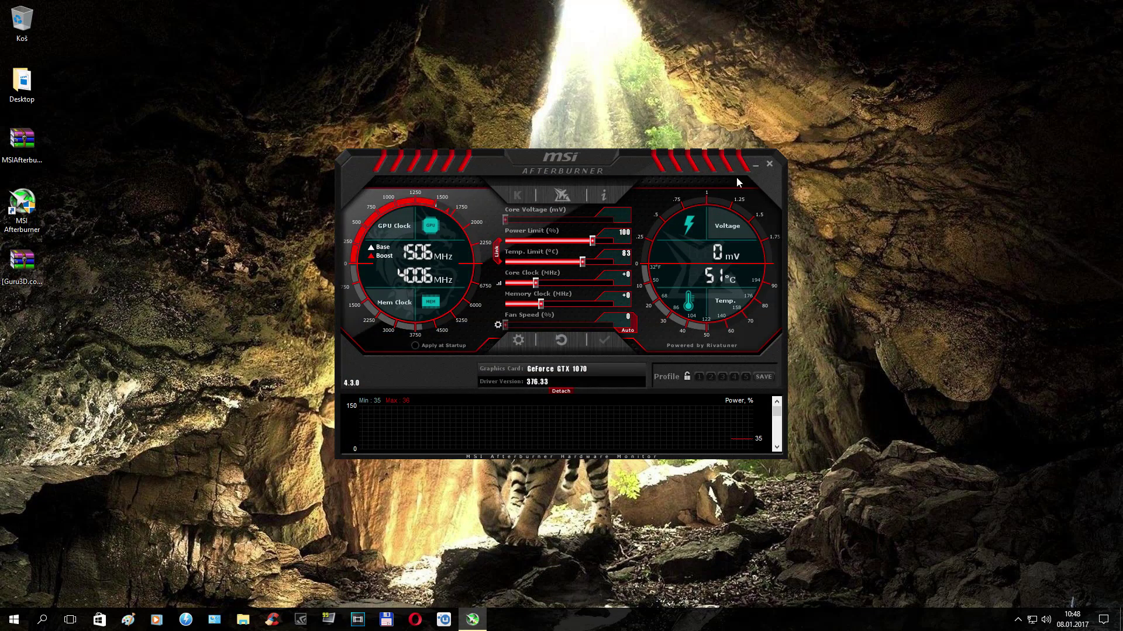
pyautogui.click(755, 165)
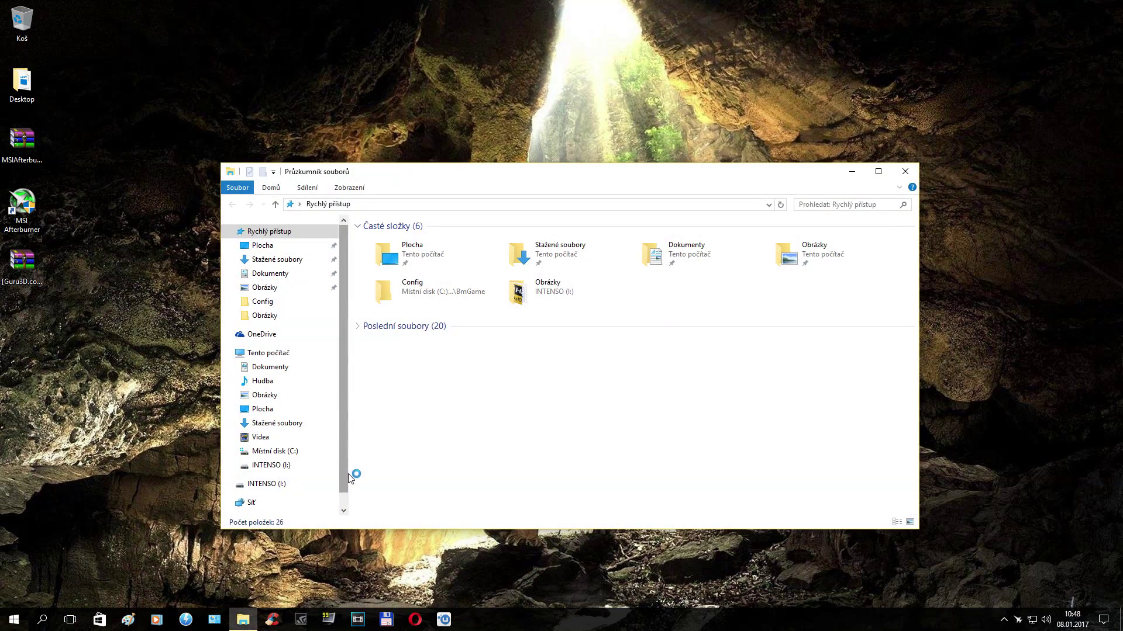
# Step: Close File Explorer, reopen MSI Afterburner, enable Start with Windows in its general properties and minimize it again
pyautogui.click(905, 171)
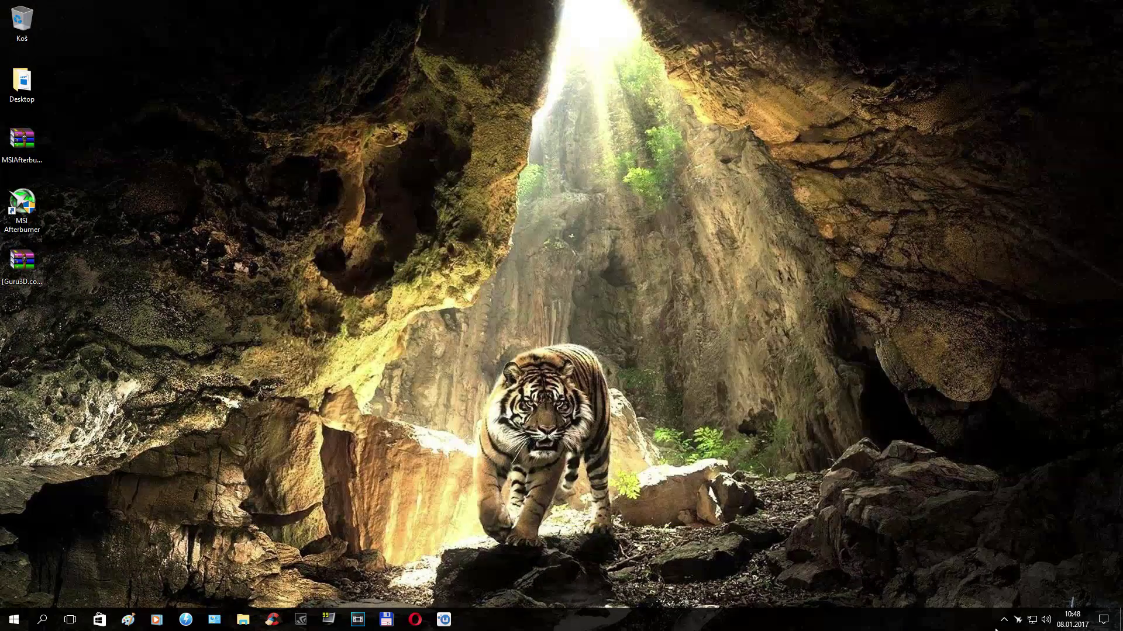
pyautogui.click(1020, 623)
pyautogui.click(523, 341)
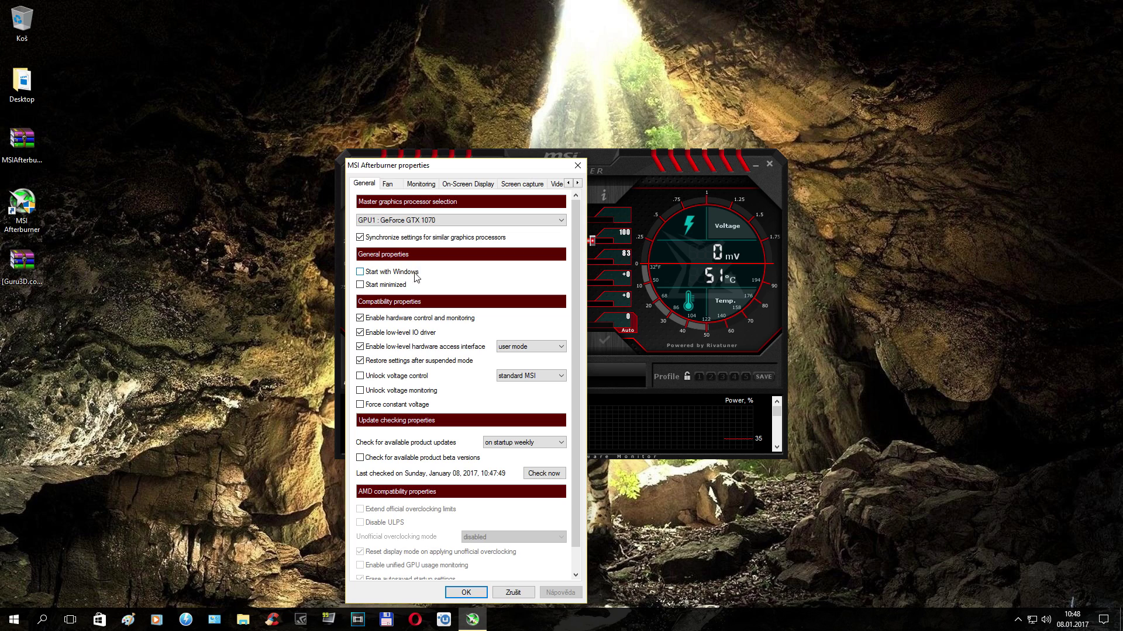
pyautogui.click(466, 592)
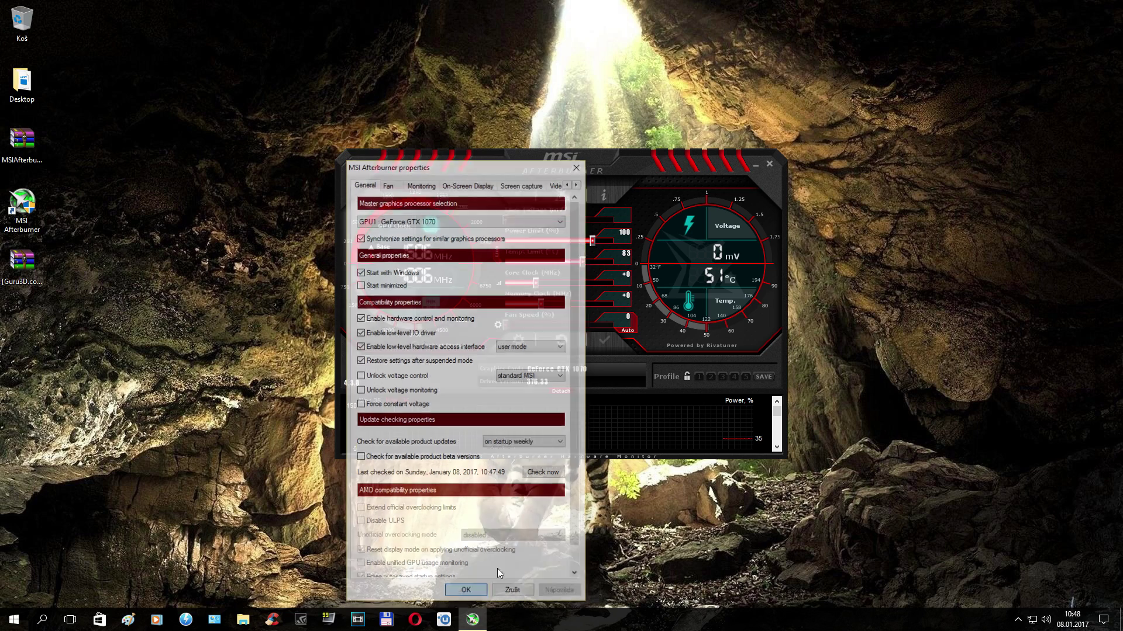
pyautogui.click(756, 165)
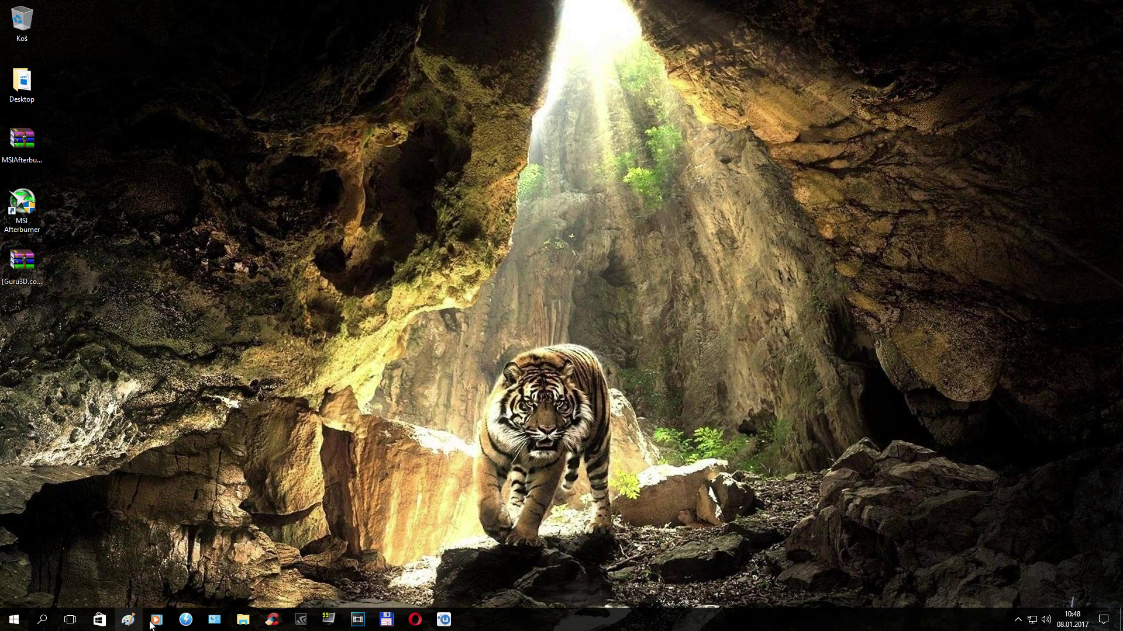
# Step: Launch RTSS from the RivaTuner Statistics Server folder in Program Files (x86) on drive C, allow it to make changes and close the folder
pyautogui.click(243, 620)
pyautogui.click(279, 452)
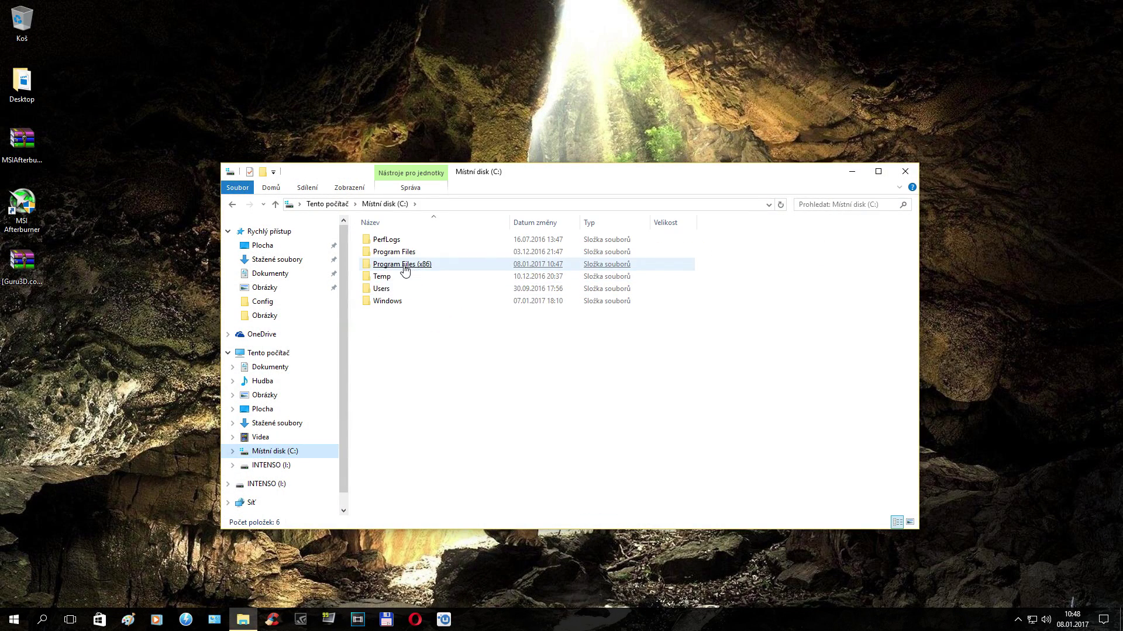
pyautogui.doubleClick(400, 264)
pyautogui.doubleClick(403, 424)
pyautogui.doubleClick(386, 501)
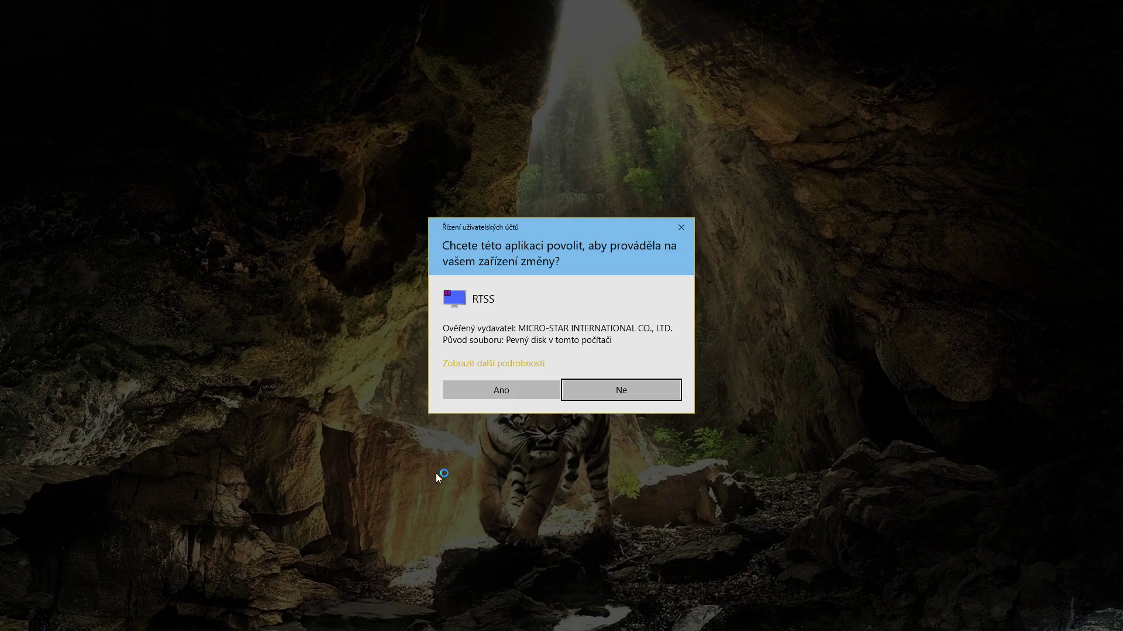
pyautogui.click(527, 390)
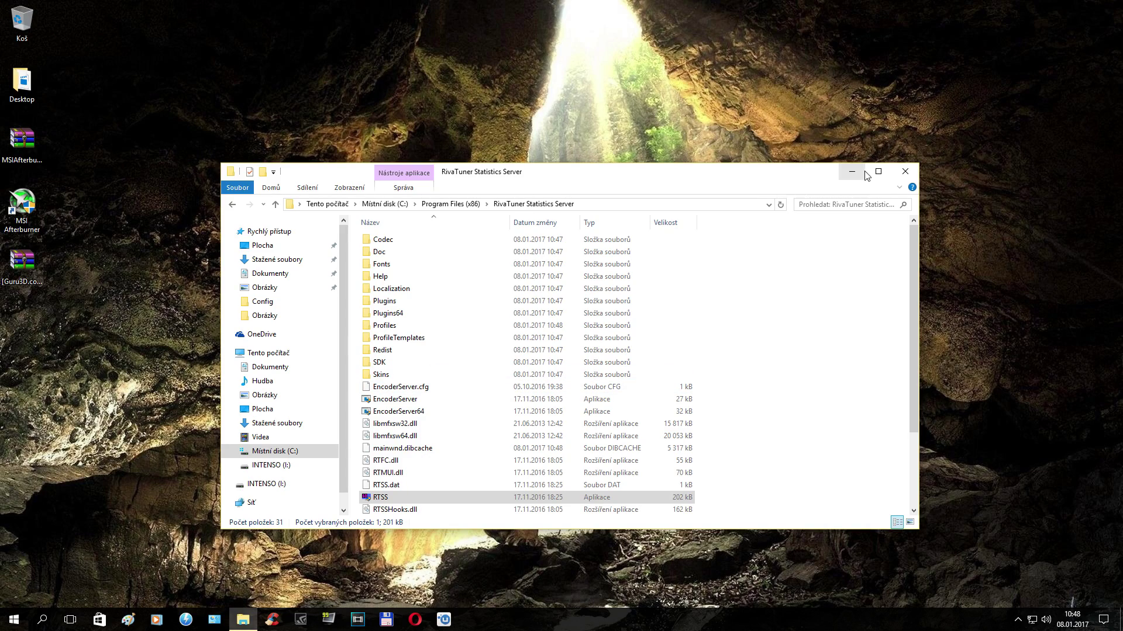
pyautogui.click(906, 171)
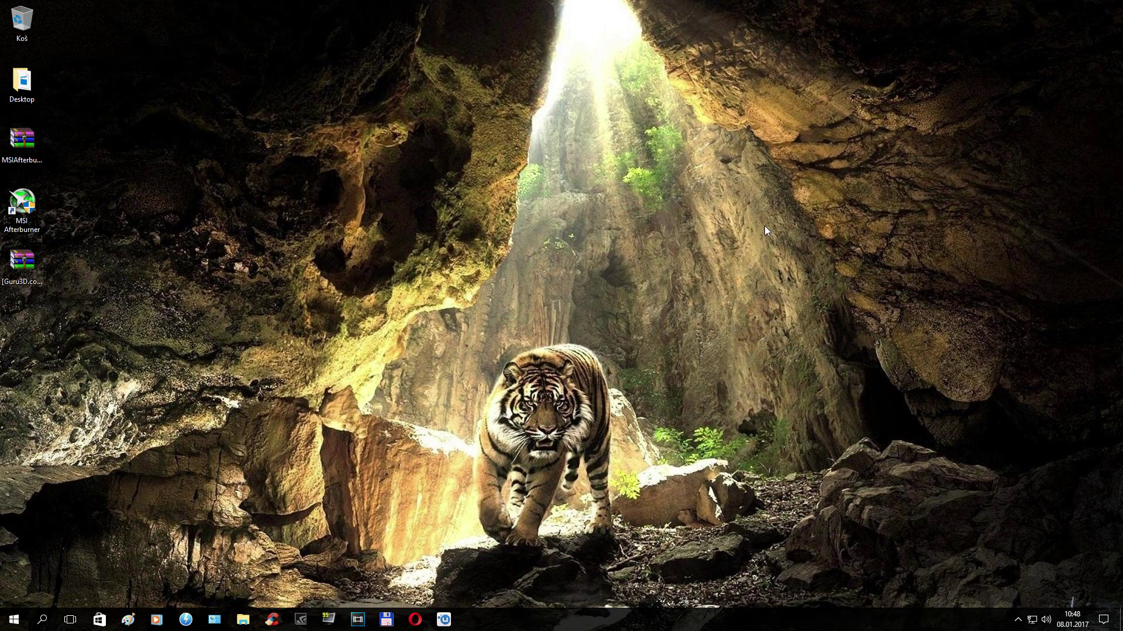
# Step: In RivaTuner Statistics Server, turn on Start with Windows, set the application detection level to High and put the window away
pyautogui.click(1019, 615)
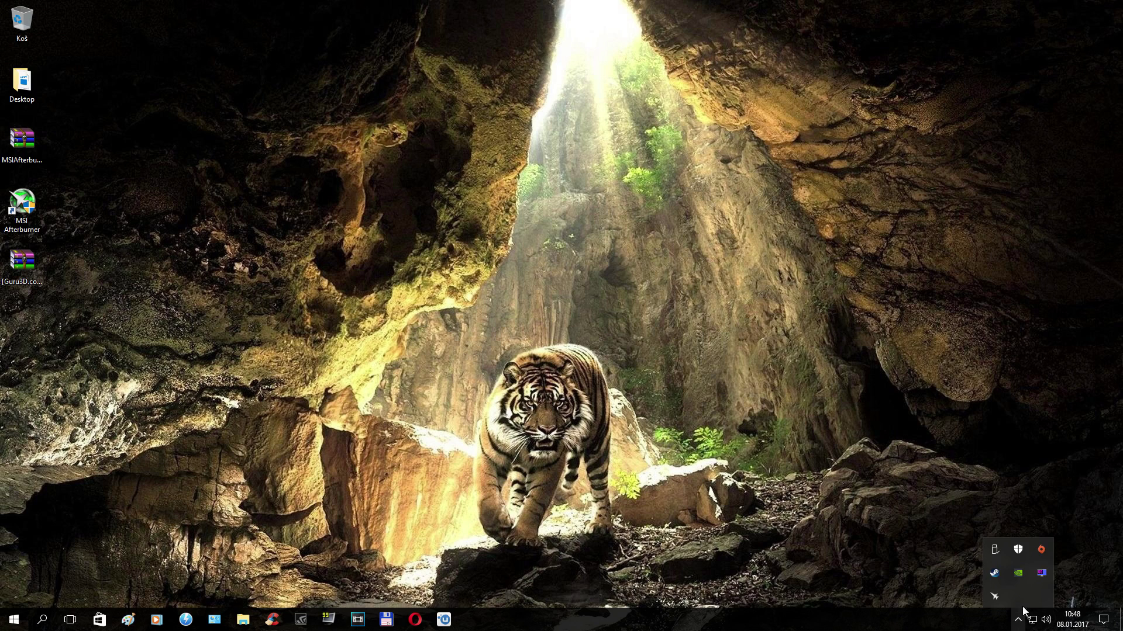
pyautogui.click(1042, 573)
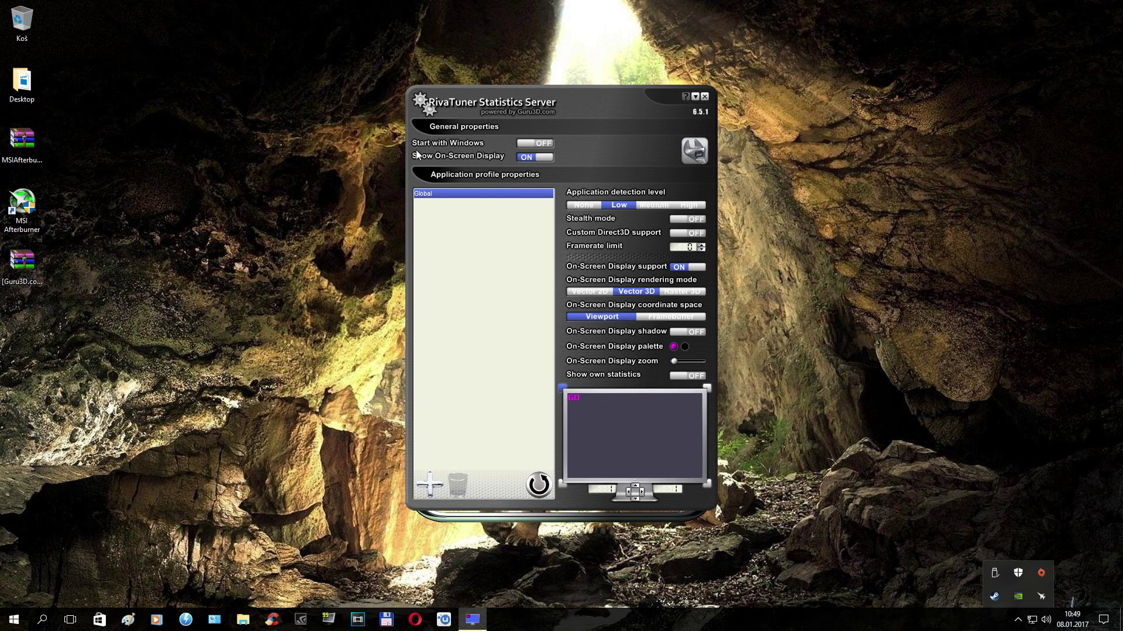
pyautogui.click(525, 143)
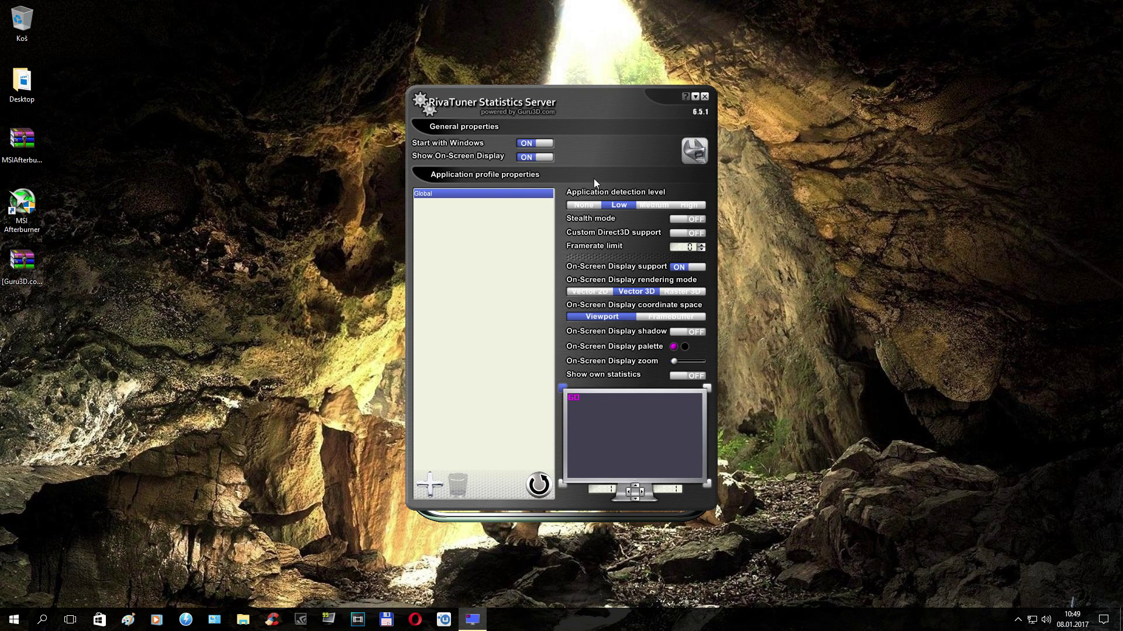
pyautogui.click(678, 206)
pyautogui.click(697, 97)
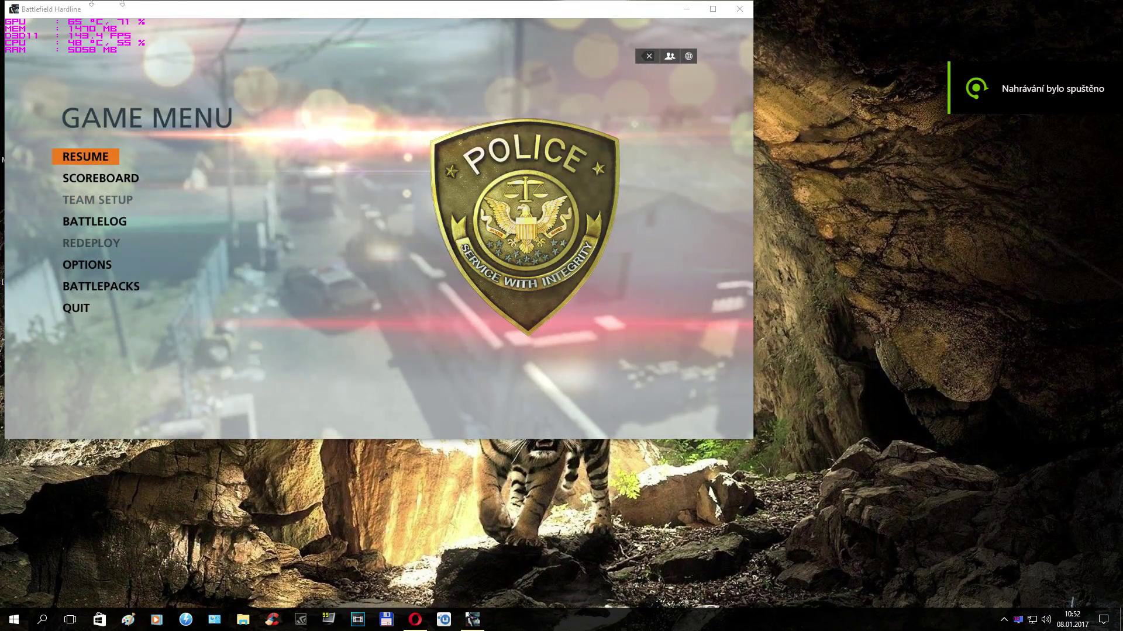
# Step: With Battlefield Hardline running, reopen RivaTuner Statistics Server beside the game and set both on-screen display position coordinates to 5
pyautogui.click(1018, 623)
pyautogui.moveTo(904, 121); pyautogui.dragTo(944, 76)
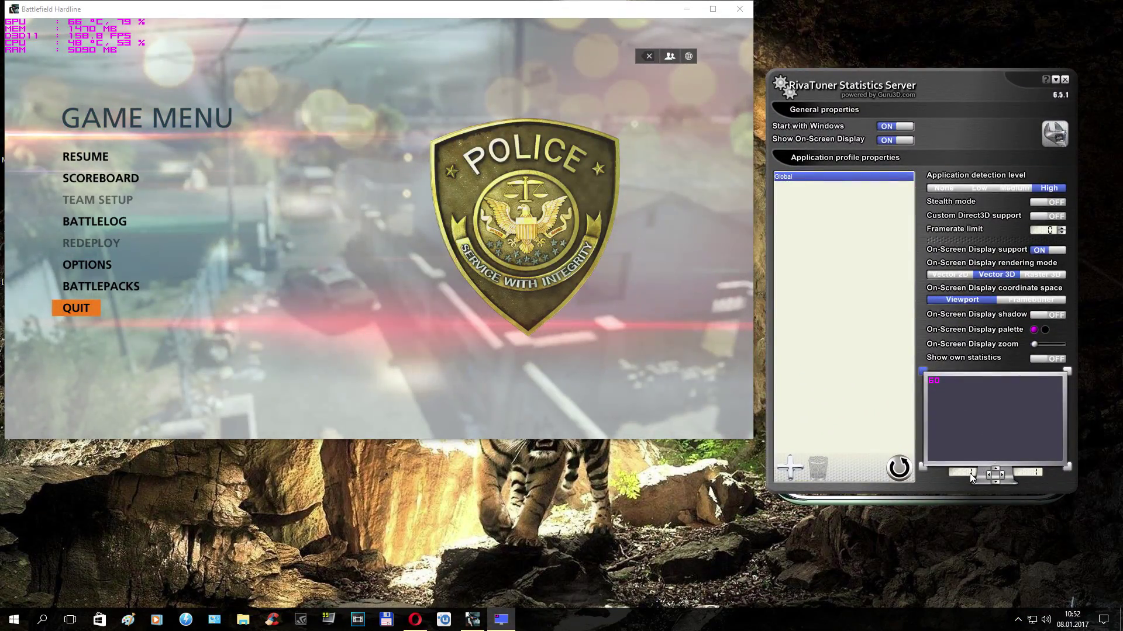
pyautogui.moveTo(935, 383); pyautogui.dragTo(962, 452)
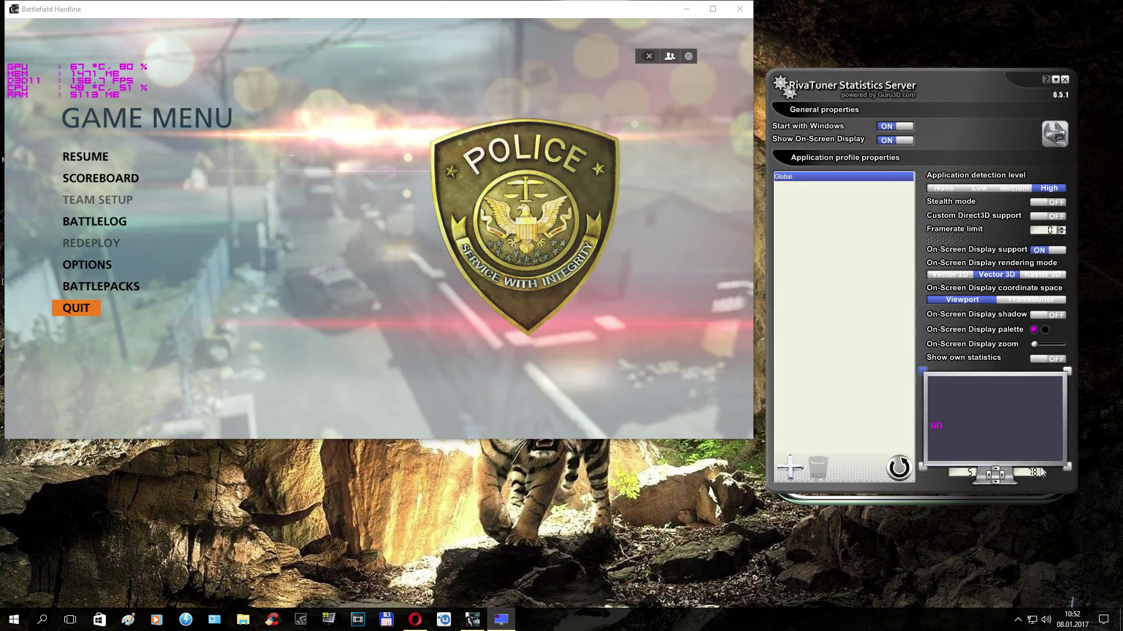
pyautogui.write('5')
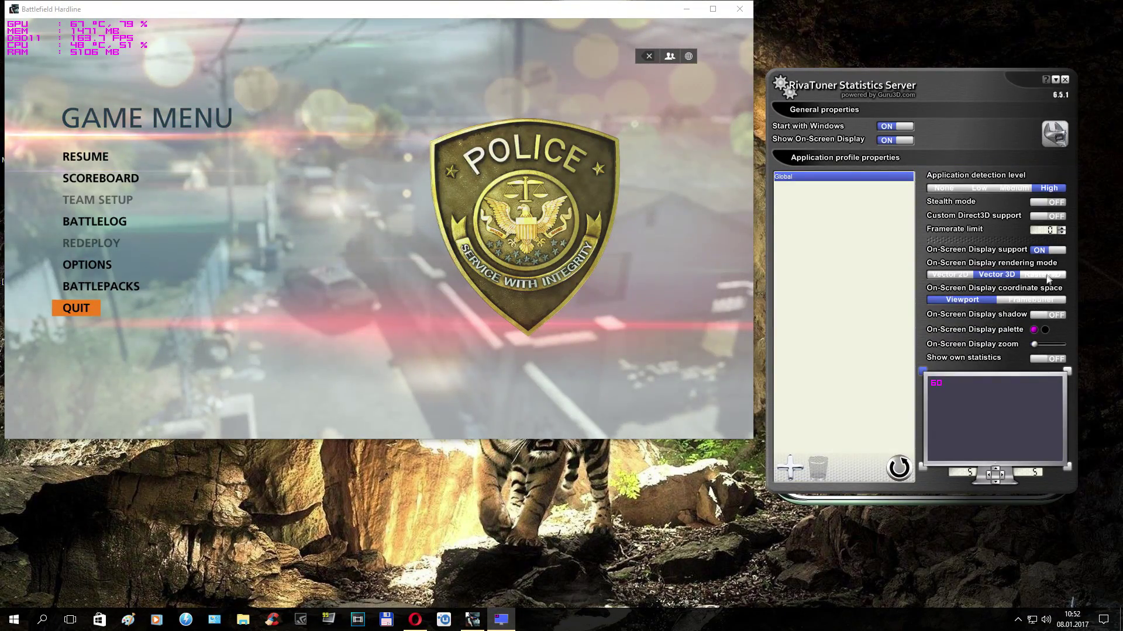
# Step: Try yellow, green and white in turn as the On-Screen Display palette colour
pyautogui.click(1035, 329)
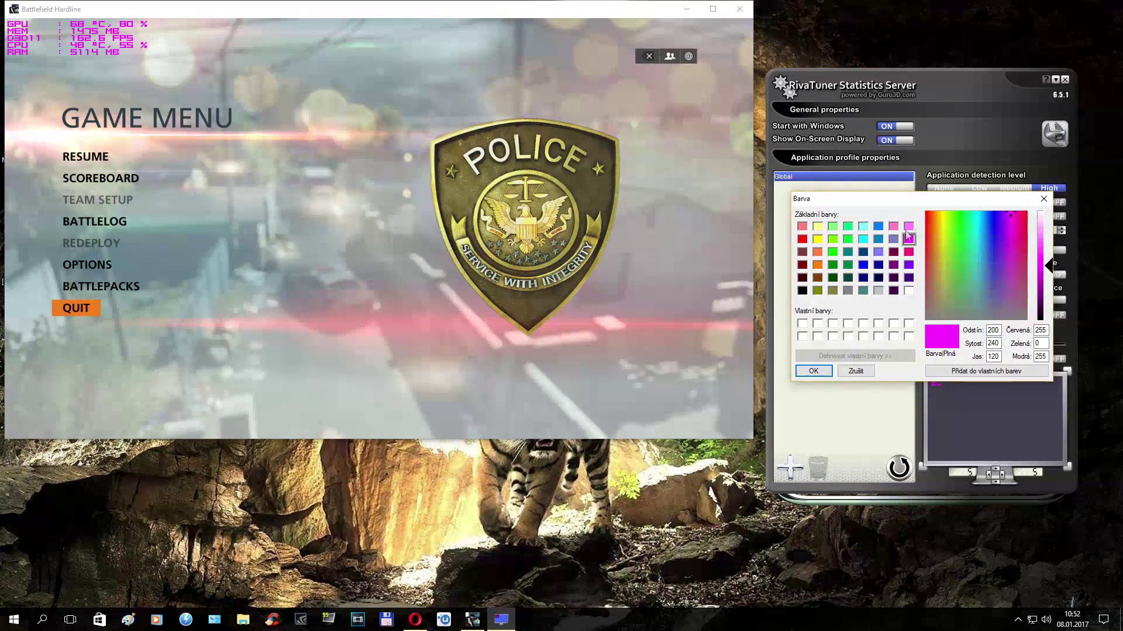
pyautogui.click(818, 239)
pyautogui.click(821, 372)
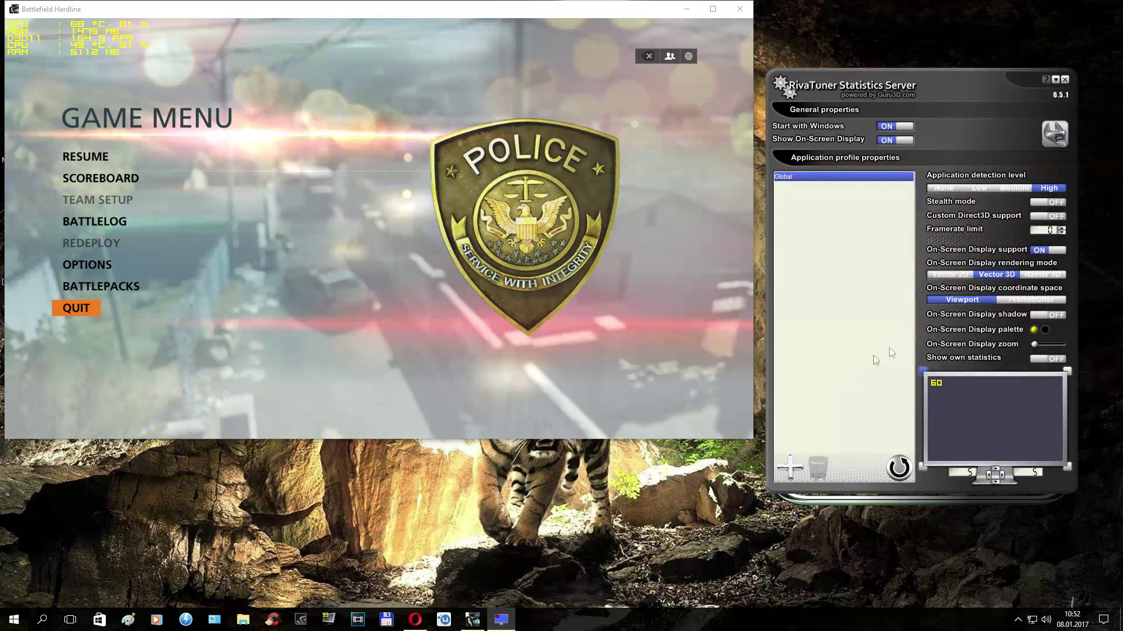
pyautogui.click(1033, 329)
pyautogui.click(848, 239)
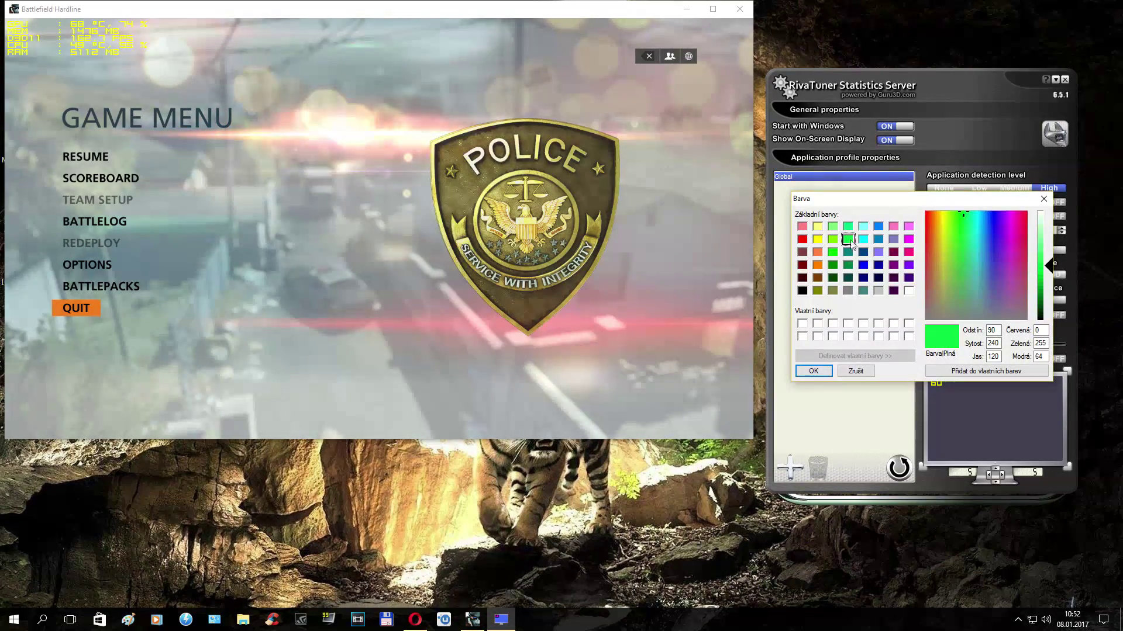
pyautogui.click(813, 372)
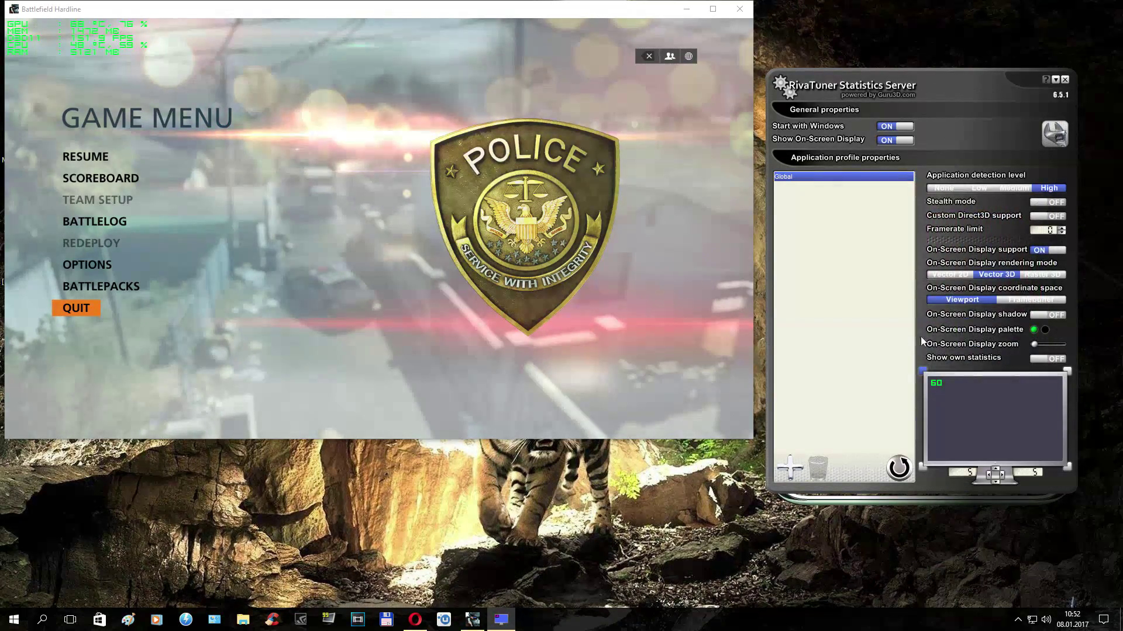
pyautogui.click(1033, 330)
pyautogui.click(909, 290)
pyautogui.click(814, 371)
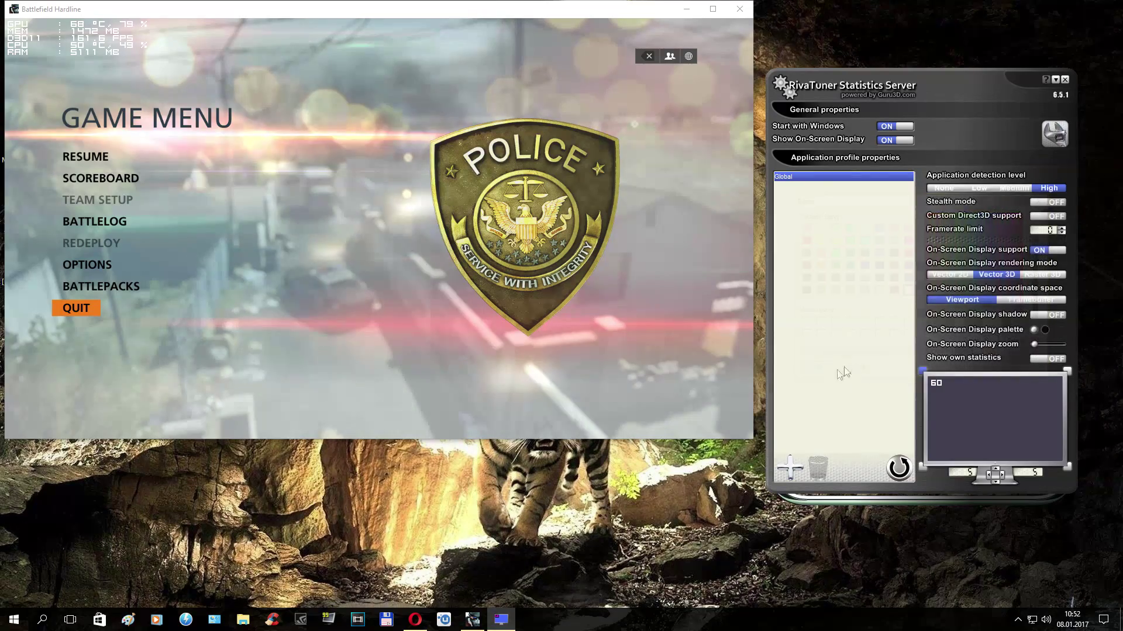
# Step: Set the On-Screen Display palette colour to yellow and turn on the On-Screen Display shadow
pyautogui.click(1034, 330)
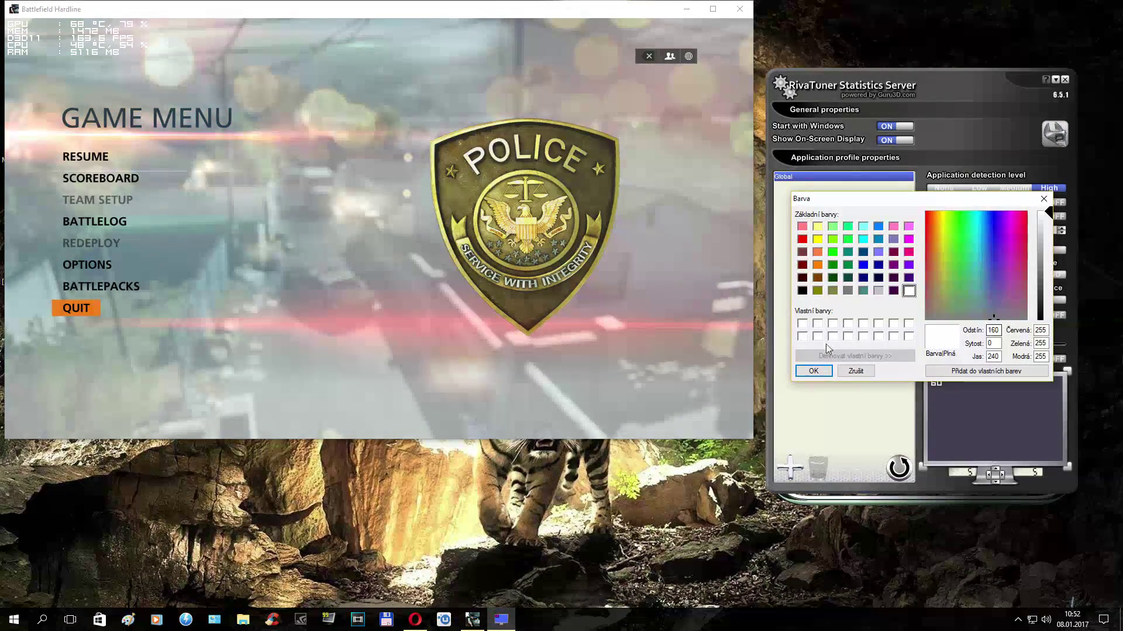
pyautogui.click(817, 239)
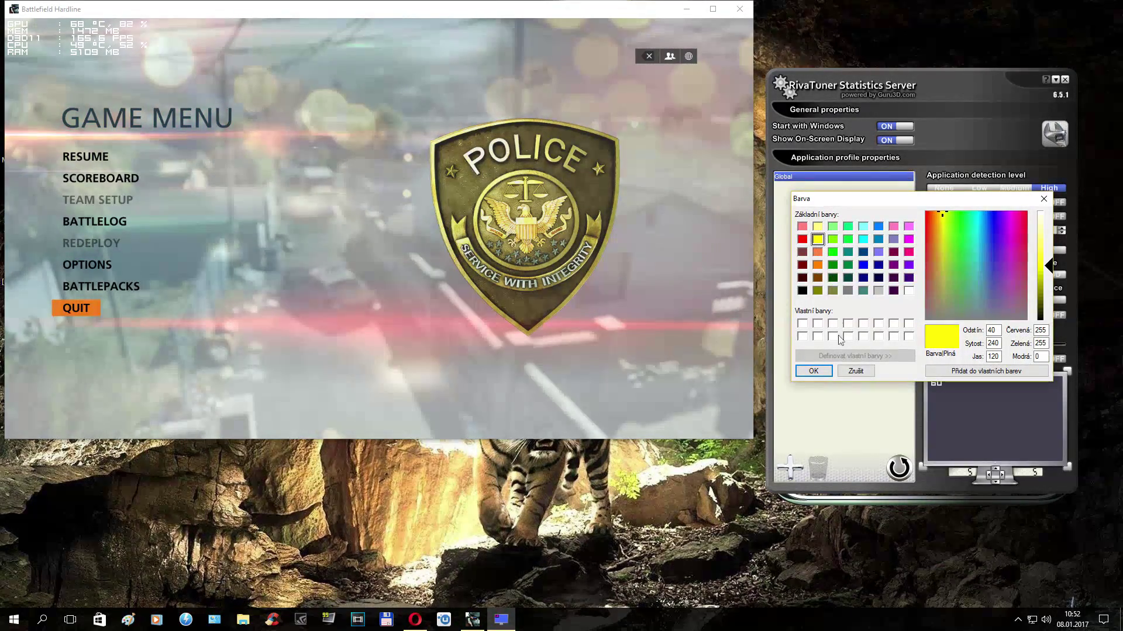
pyautogui.click(813, 370)
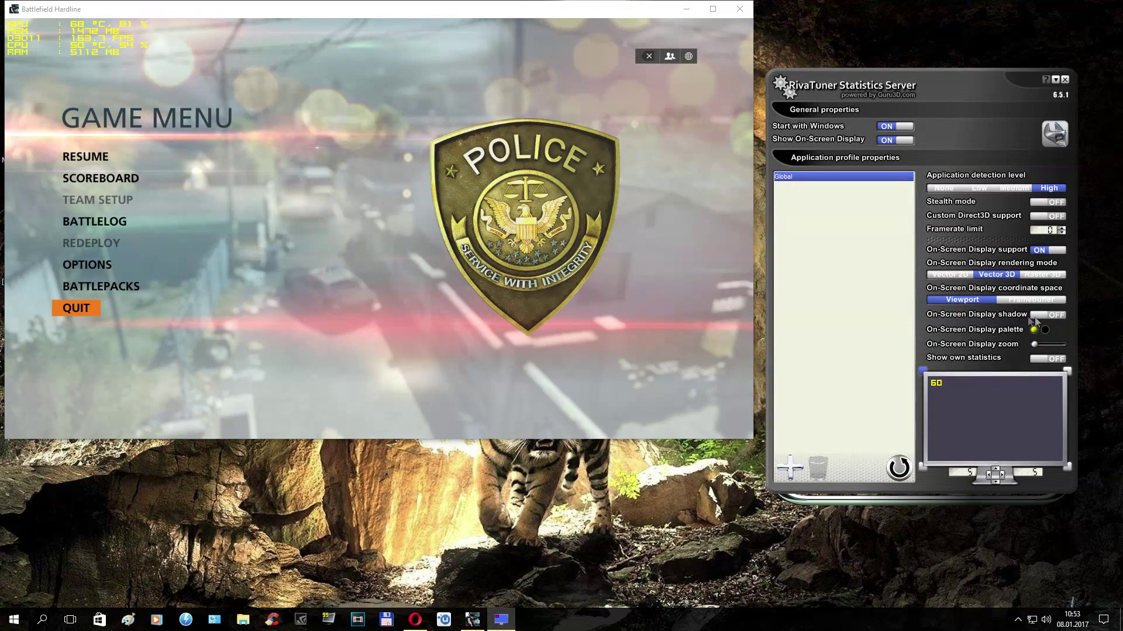
pyautogui.click(1038, 317)
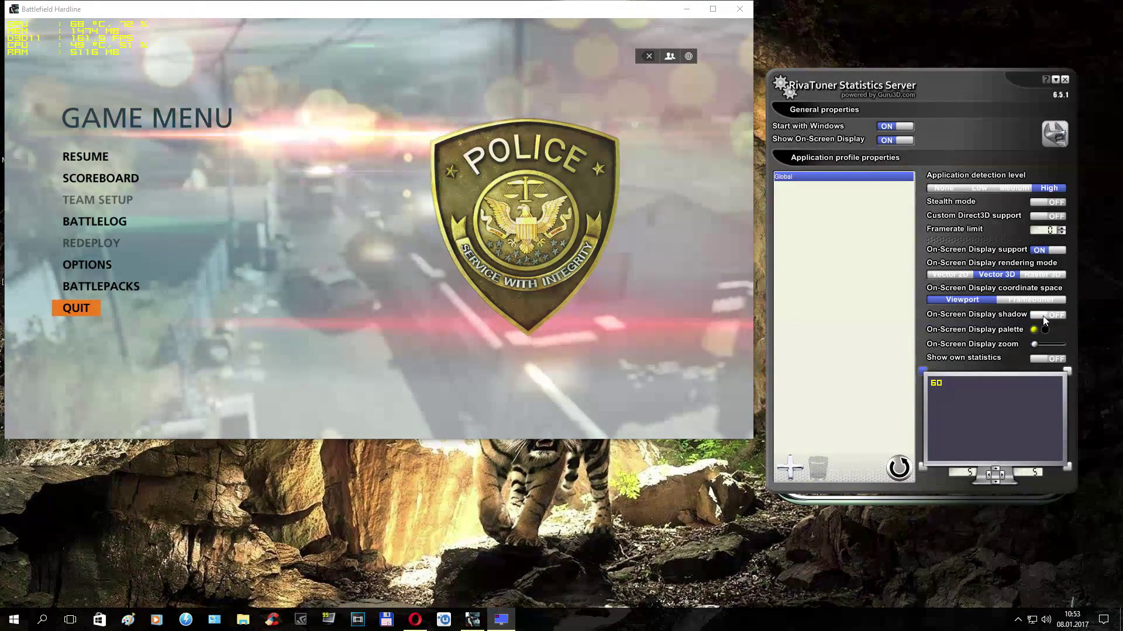
pyautogui.click(1040, 317)
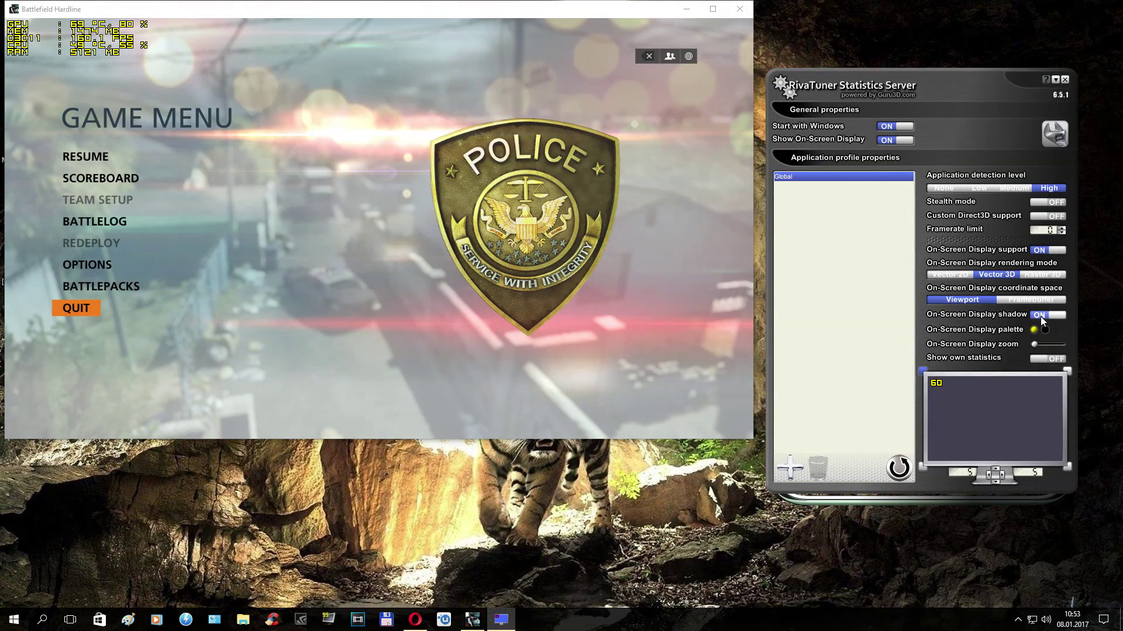
# Step: Set the On-Screen Display rendering mode to Raster 3D and the zoom to about three quarters of its range
pyautogui.click(1047, 276)
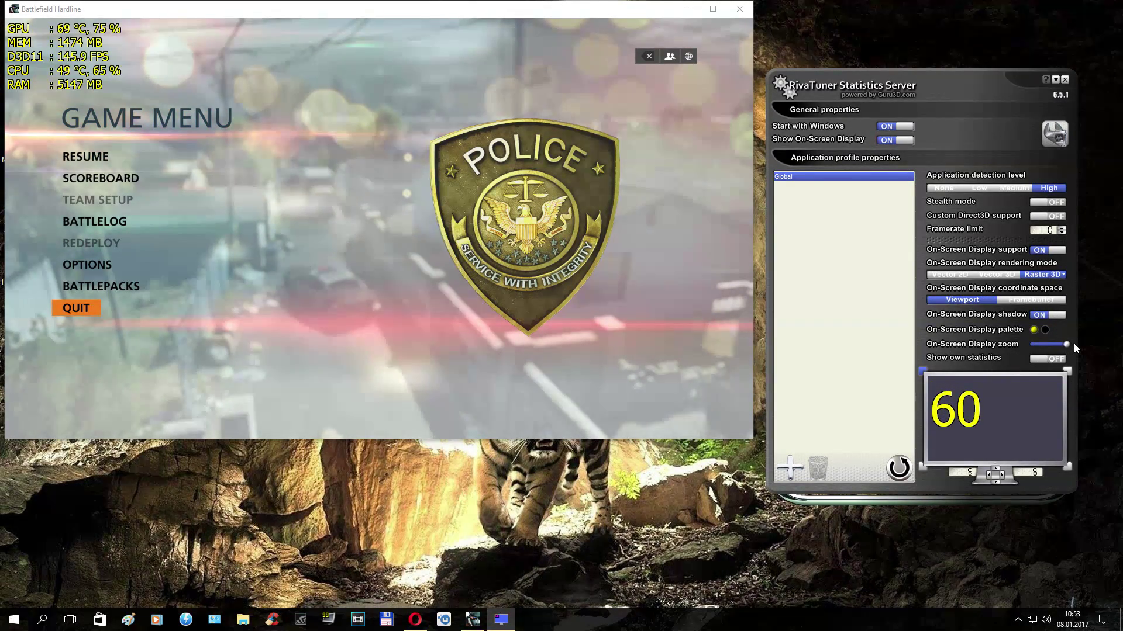
pyautogui.moveTo(1065, 345)
pyautogui.mouseDown()
pyautogui.moveTo(1038, 351)
pyautogui.moveTo(1058, 346)
pyautogui.mouseUp()
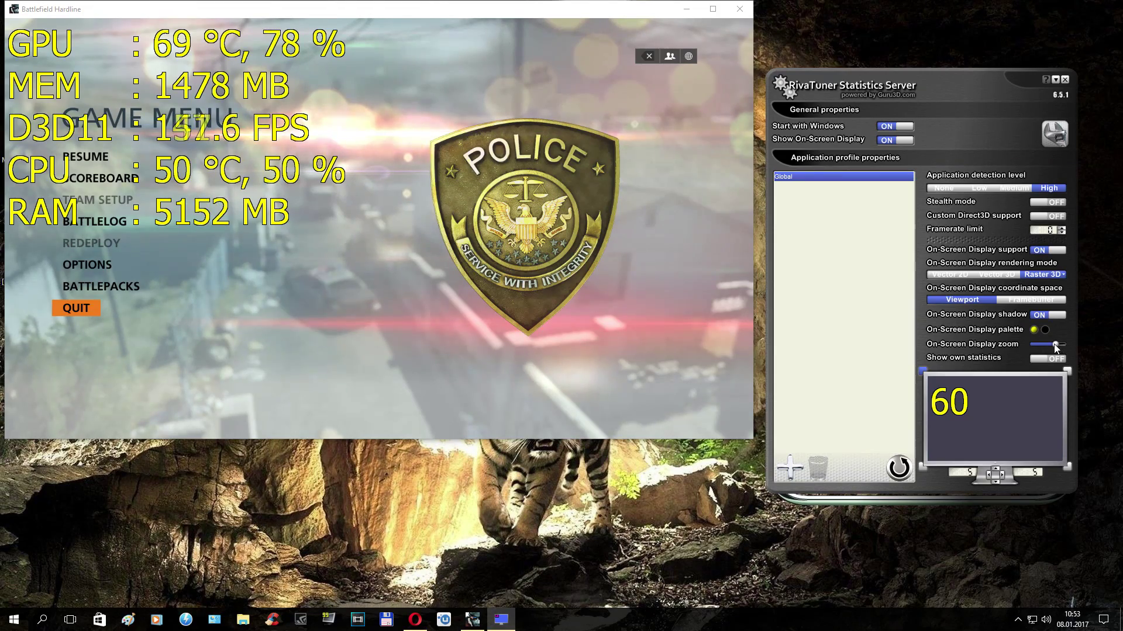
pyautogui.click(1061, 275)
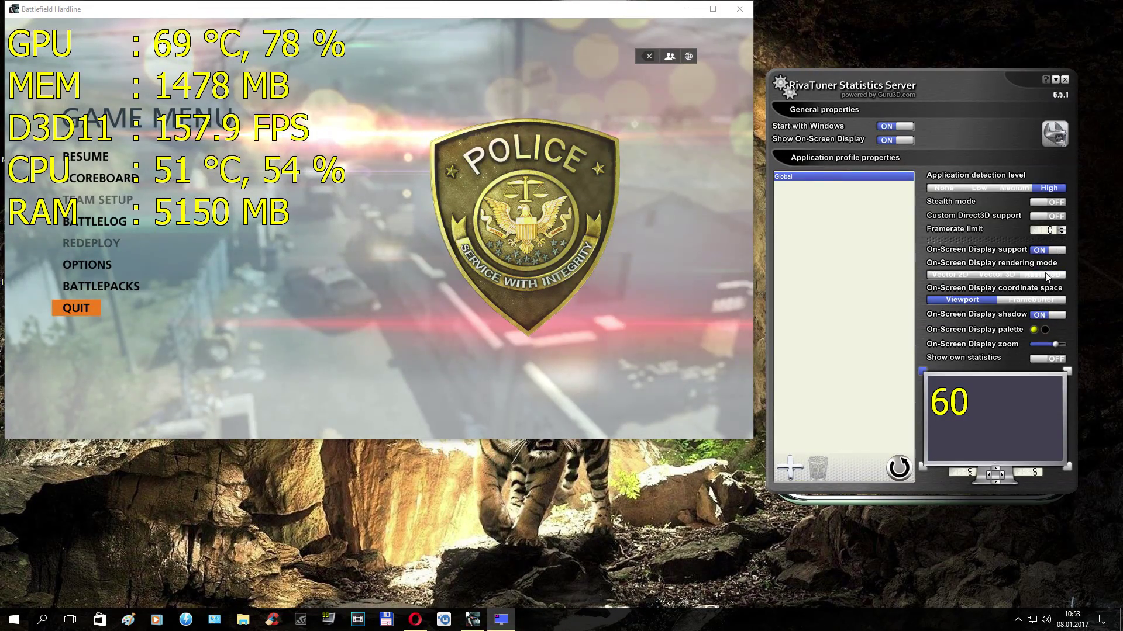
# Step: Try Trebuchet MS and Verdana in turn as the Raster 3D font of the On-Screen Display
pyautogui.click(930, 360)
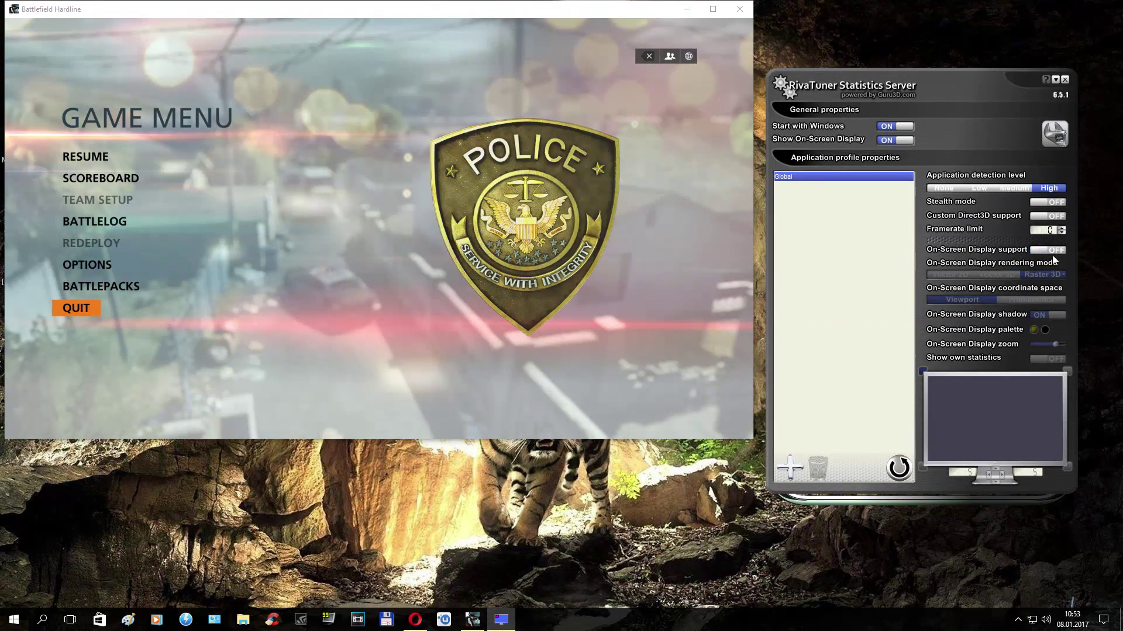
pyautogui.click(1042, 273)
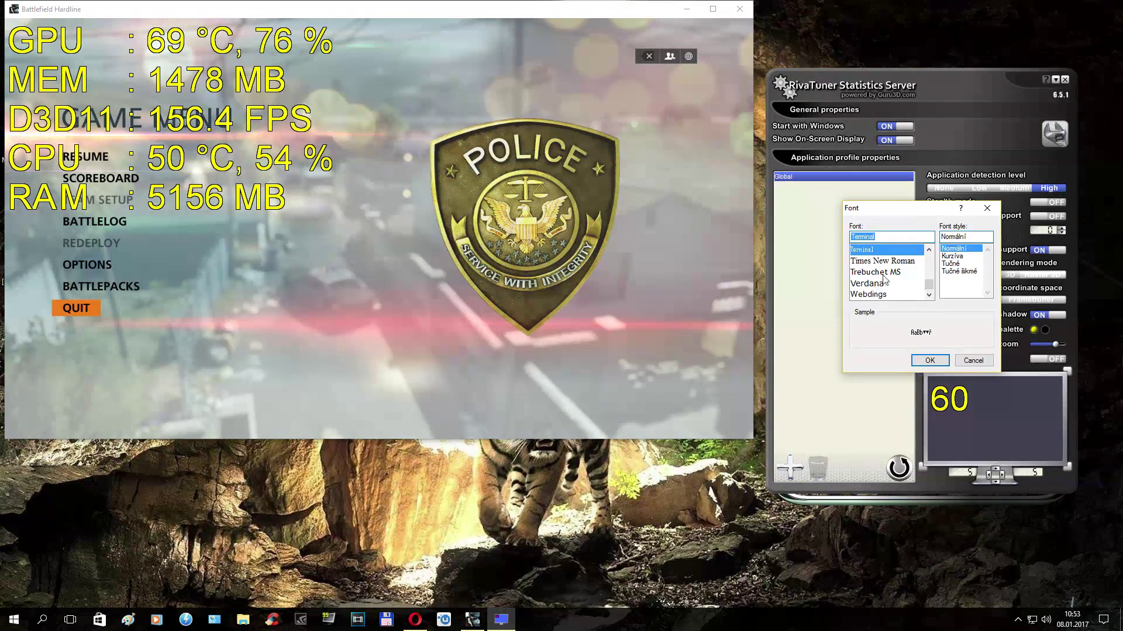
pyautogui.click(927, 361)
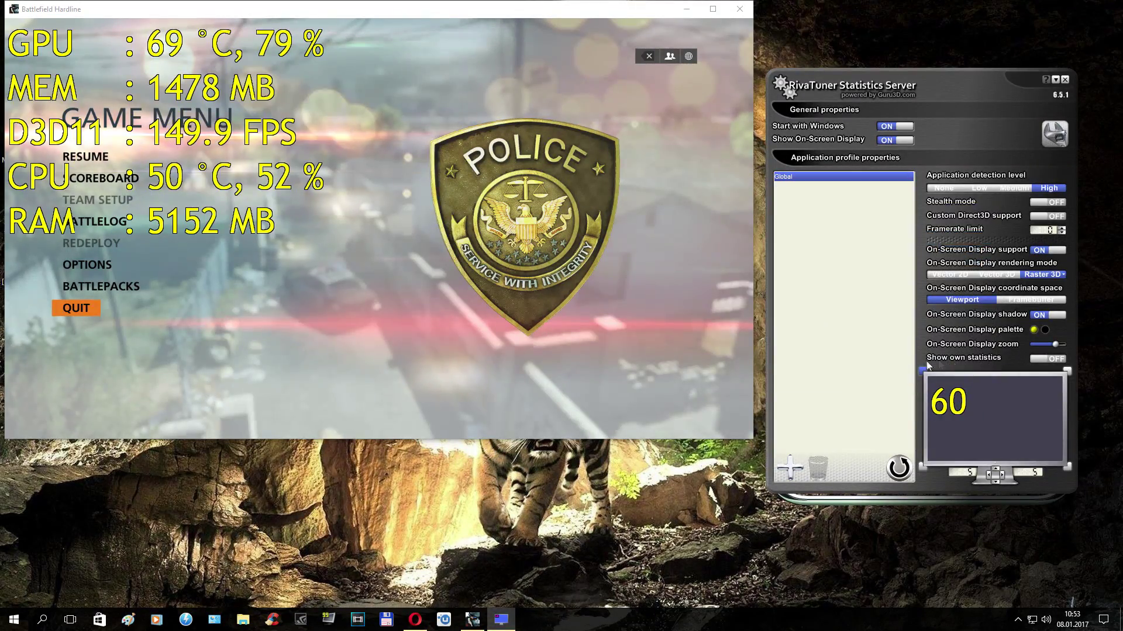
pyautogui.click(1041, 276)
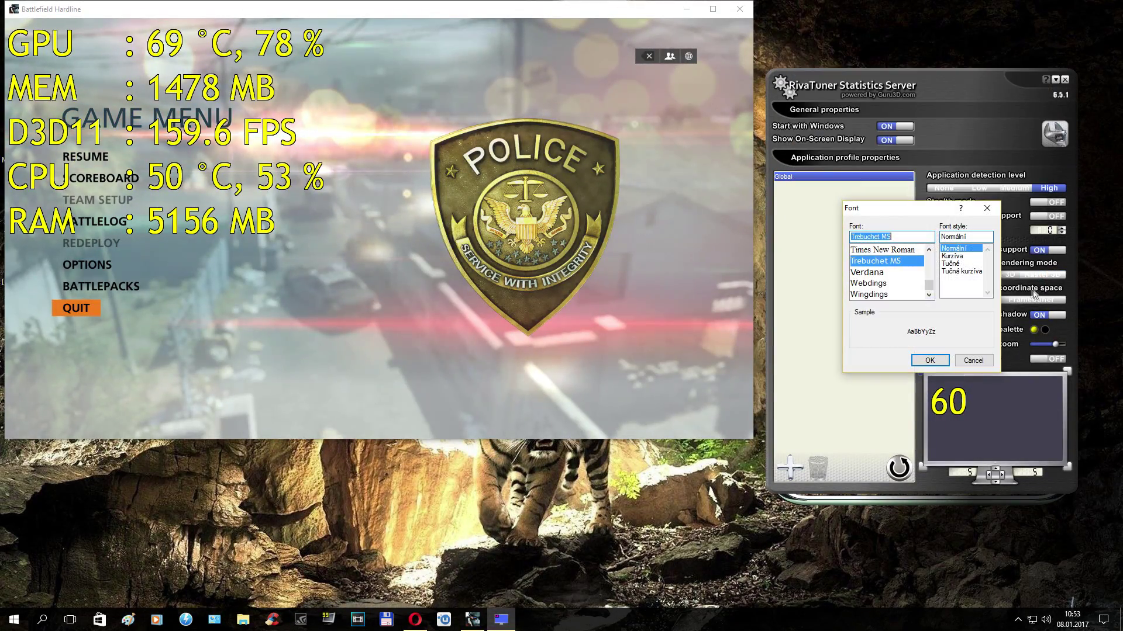
pyautogui.press('Down')
pyautogui.click(929, 361)
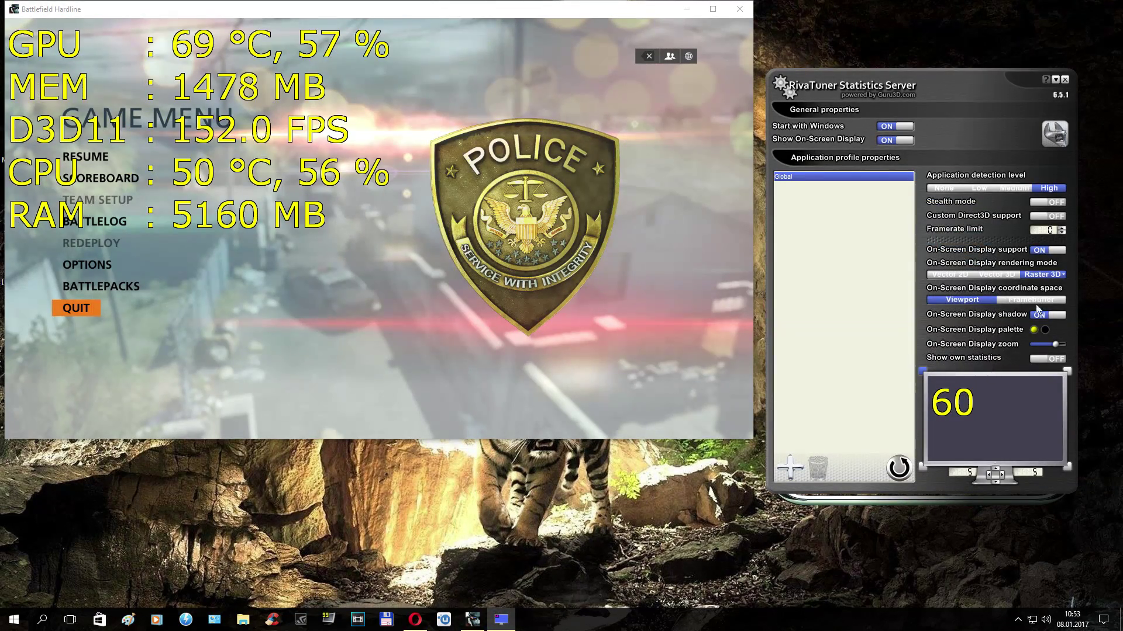
# Step: Try Arial and Calibri in turn as the Raster 3D font of the On-Screen Display
pyautogui.click(1052, 275)
pyautogui.scroll(10, 928, 285)
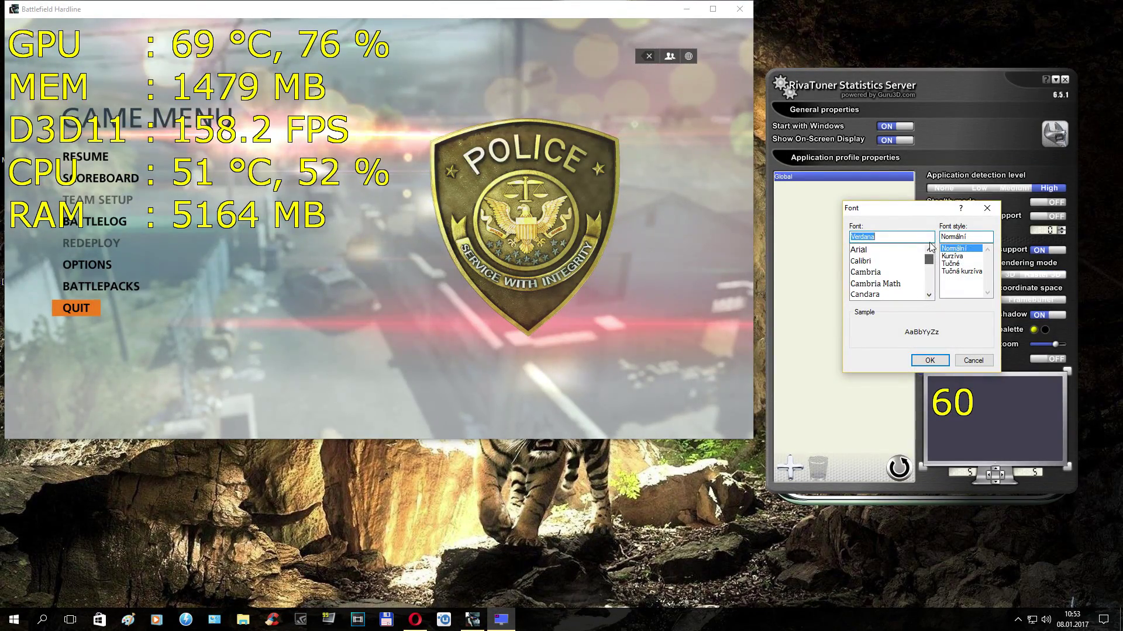
pyautogui.click(877, 255)
pyautogui.click(923, 360)
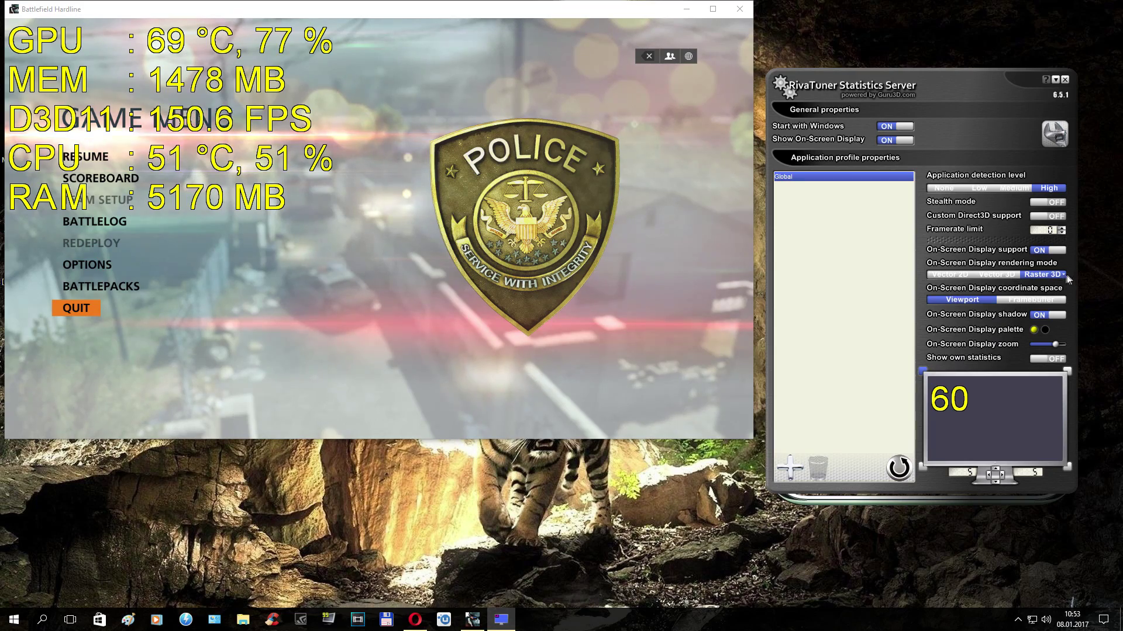
pyautogui.click(1051, 275)
pyautogui.click(872, 262)
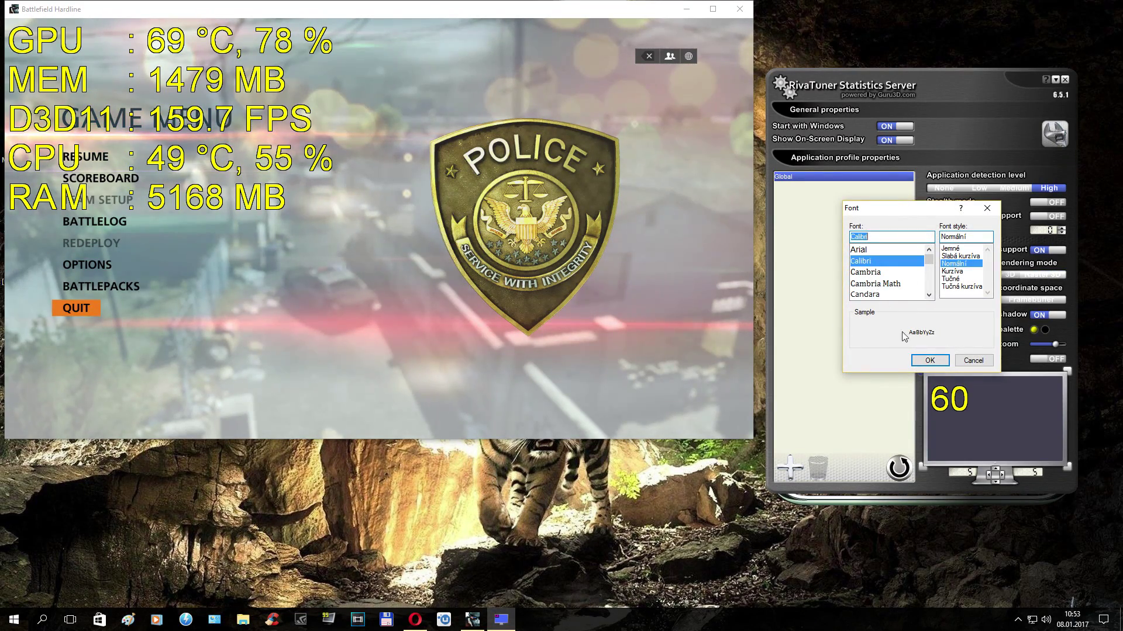
pyautogui.click(930, 360)
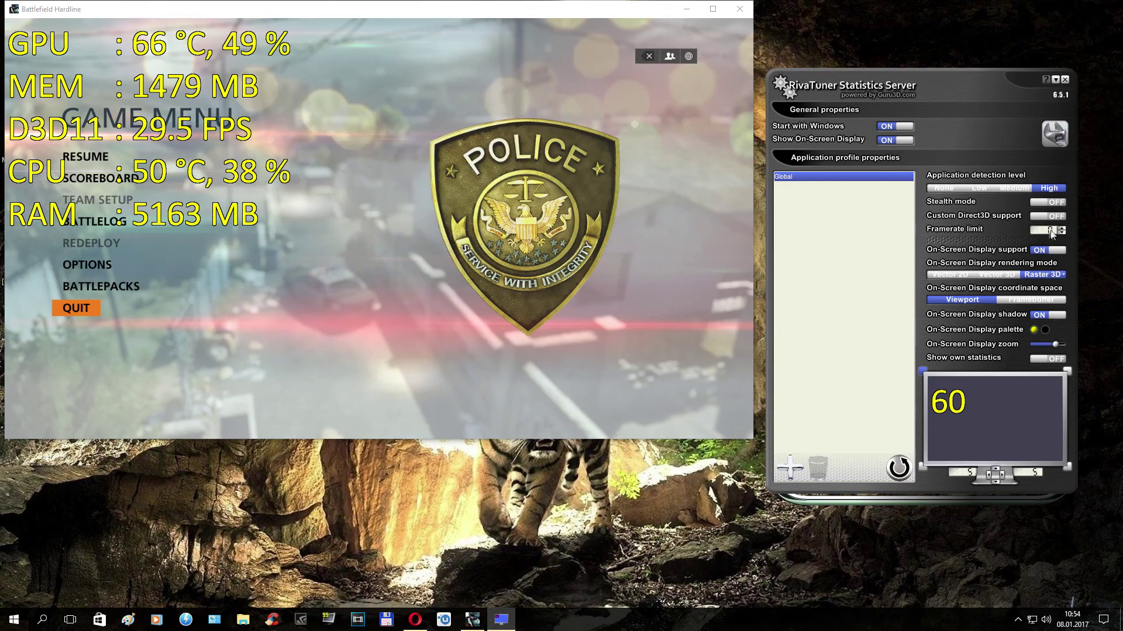
# Step: Set the On-Screen Display font to Tahoma and reduce the On-Screen Display zoom to about a quarter of its range
pyautogui.click(1040, 274)
pyautogui.write('t')
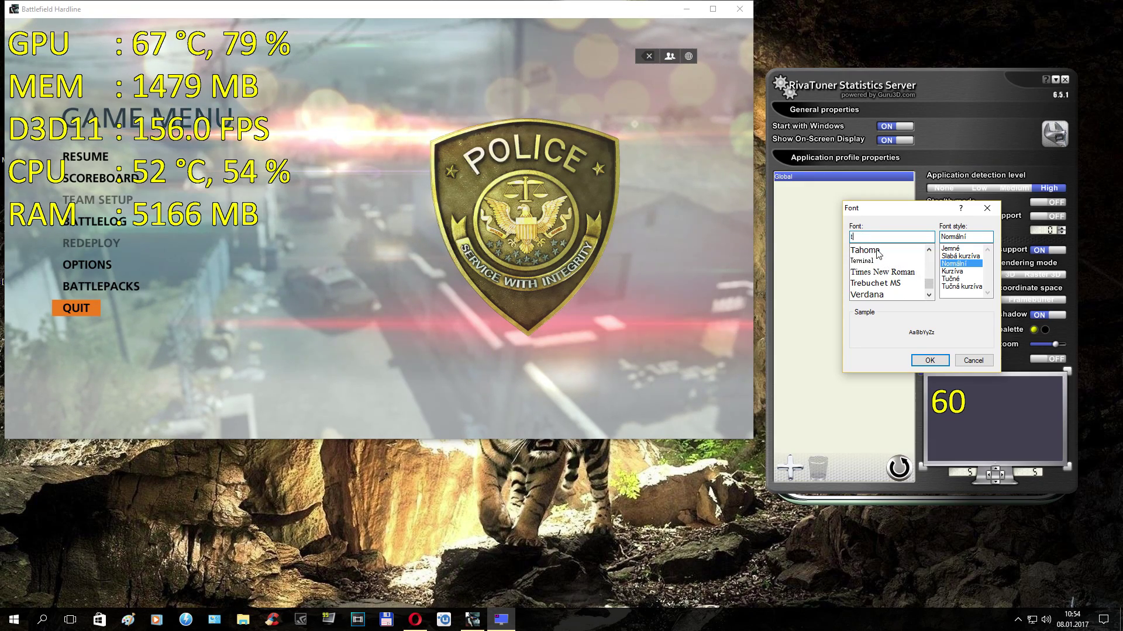
pyautogui.click(877, 251)
pyautogui.click(930, 361)
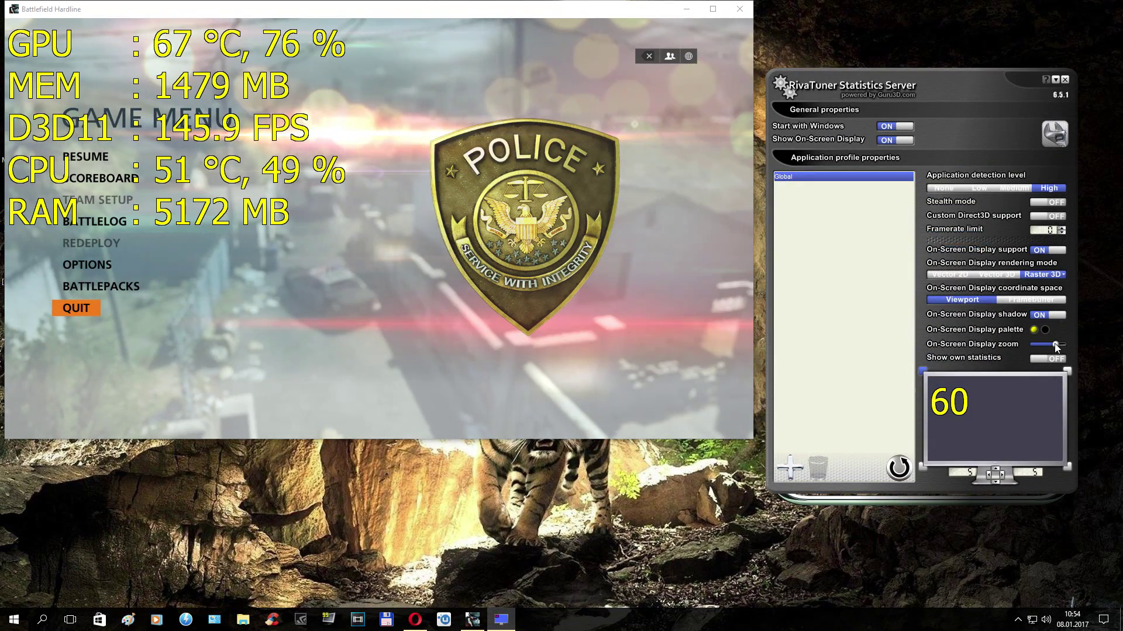
pyautogui.moveTo(1050, 345); pyautogui.dragTo(1040, 344)
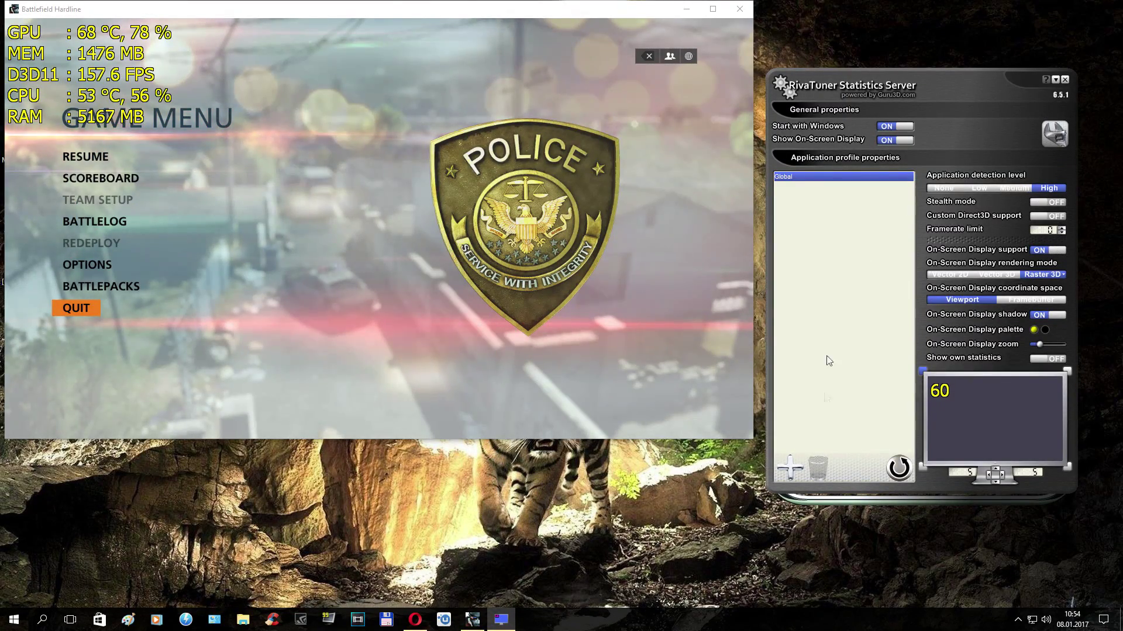
# Step: Minimize RivaTuner Statistics Server and resume Battlefield Hardline in full screen with the on-screen display running
pyautogui.click(1055, 80)
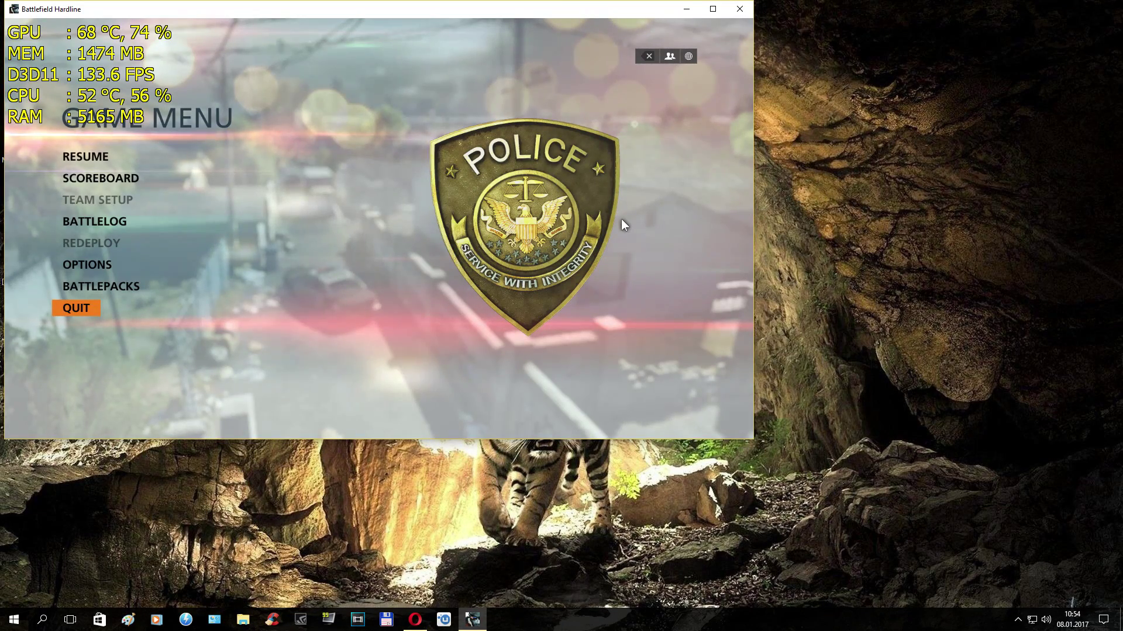
pyautogui.hotkey('alt', 'Return')
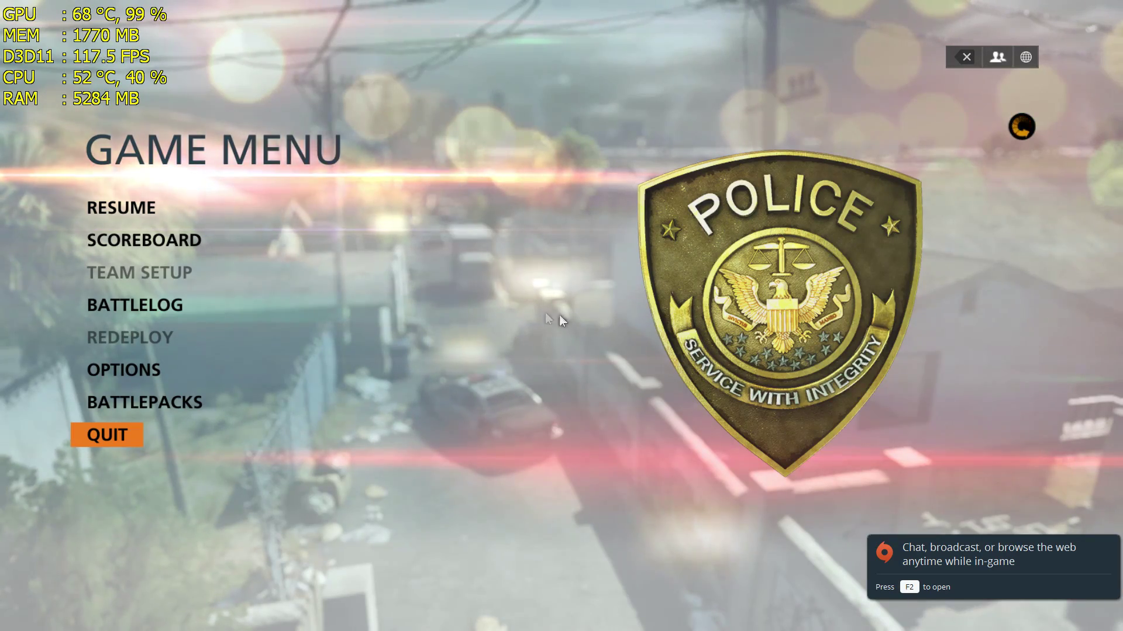
pyautogui.click(129, 204)
pyautogui.click(923, 552)
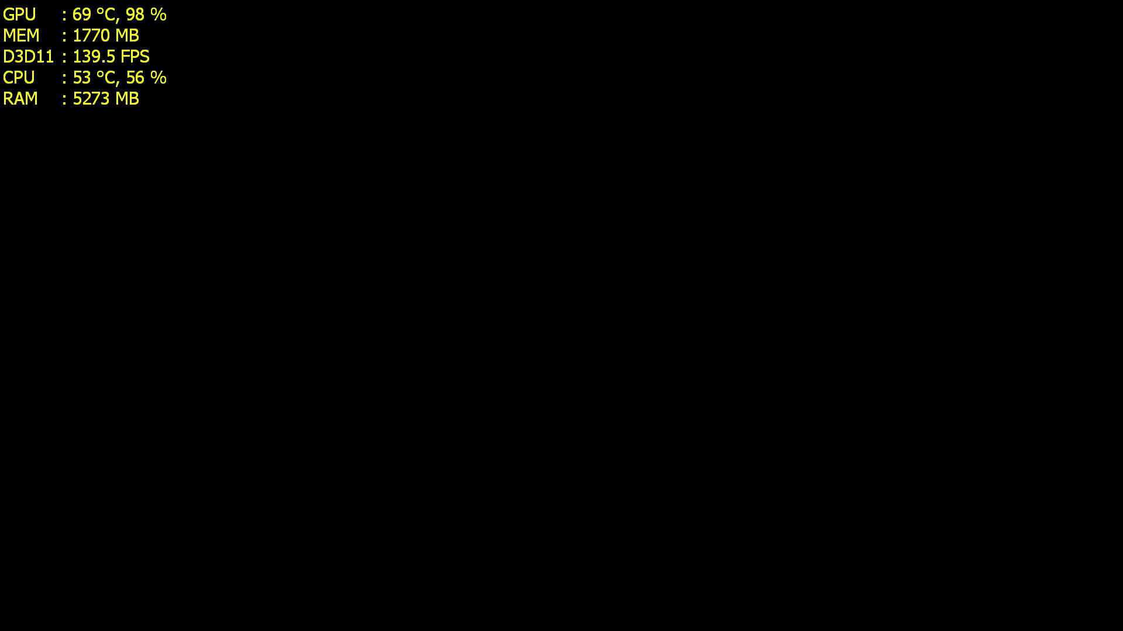